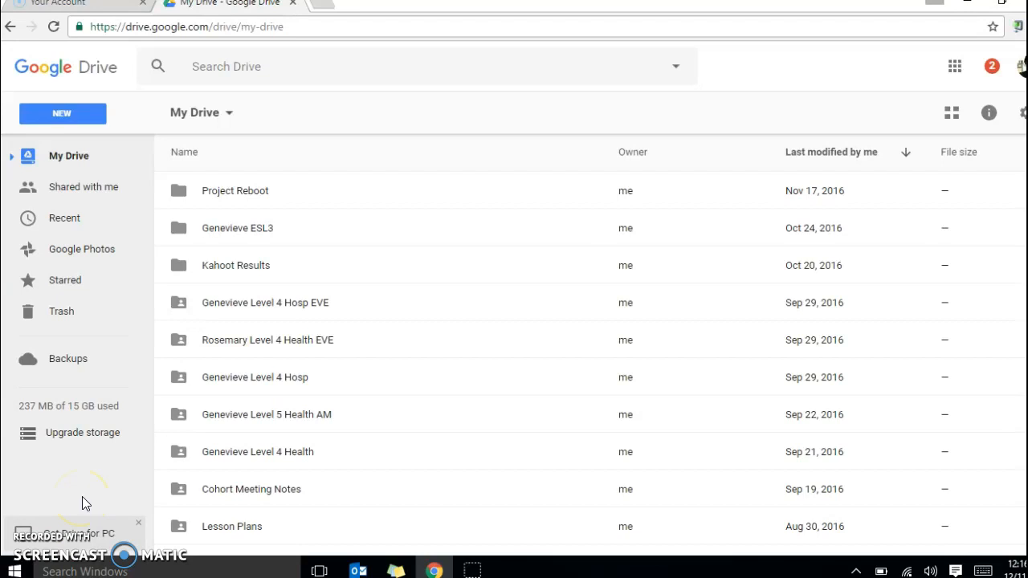
Step: Create a new Google Sheets spreadsheet and rename it Spreadsheet Practice
left_click(75, 114)
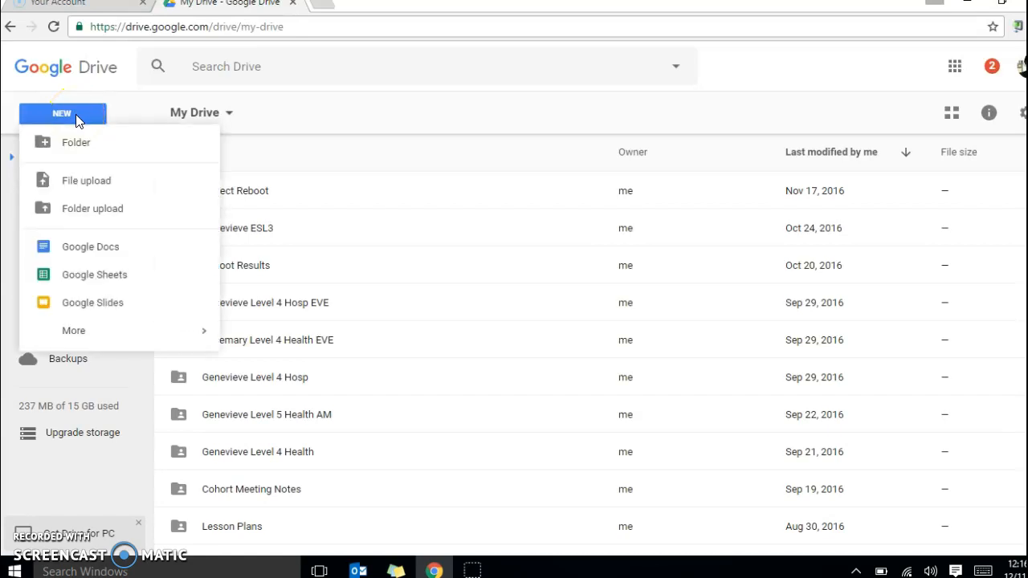
left_click(89, 277)
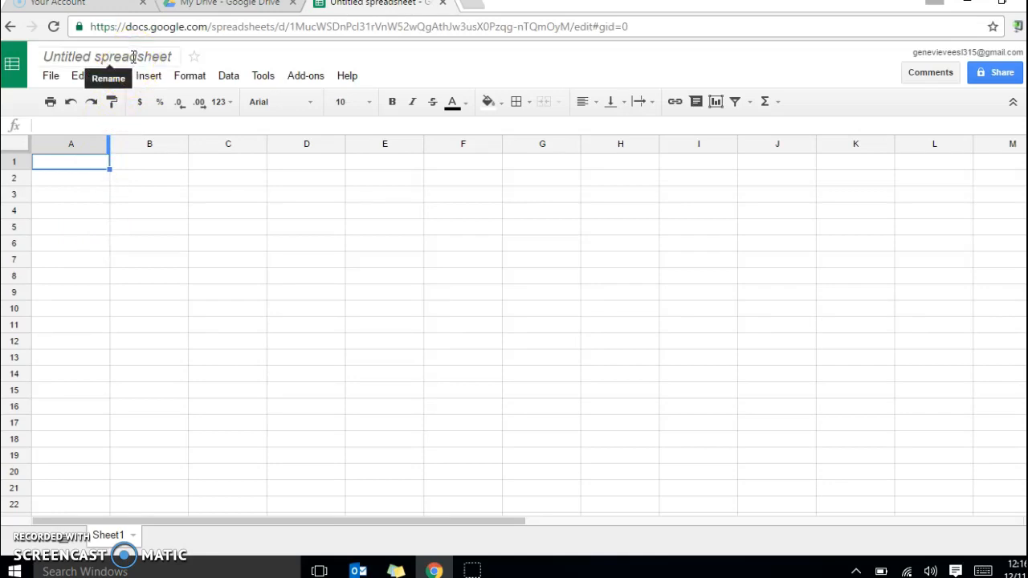
left_click(133, 56)
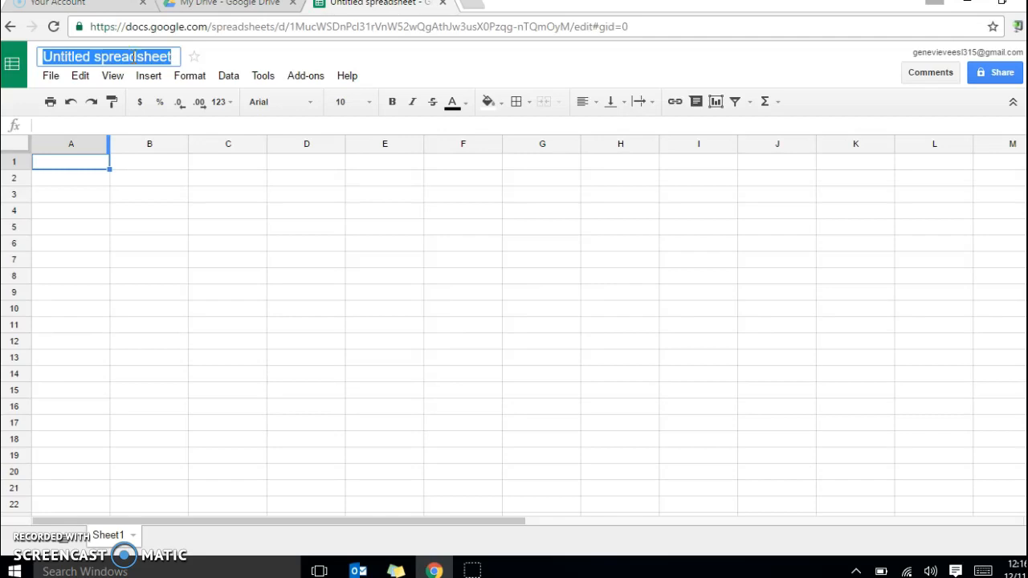
key("BackSpace")
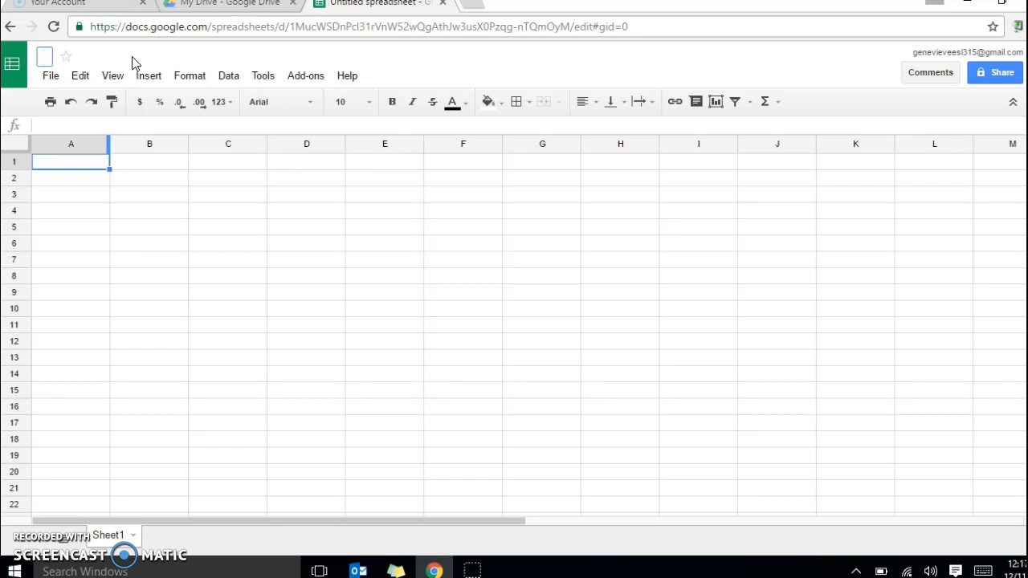
type("Spread")
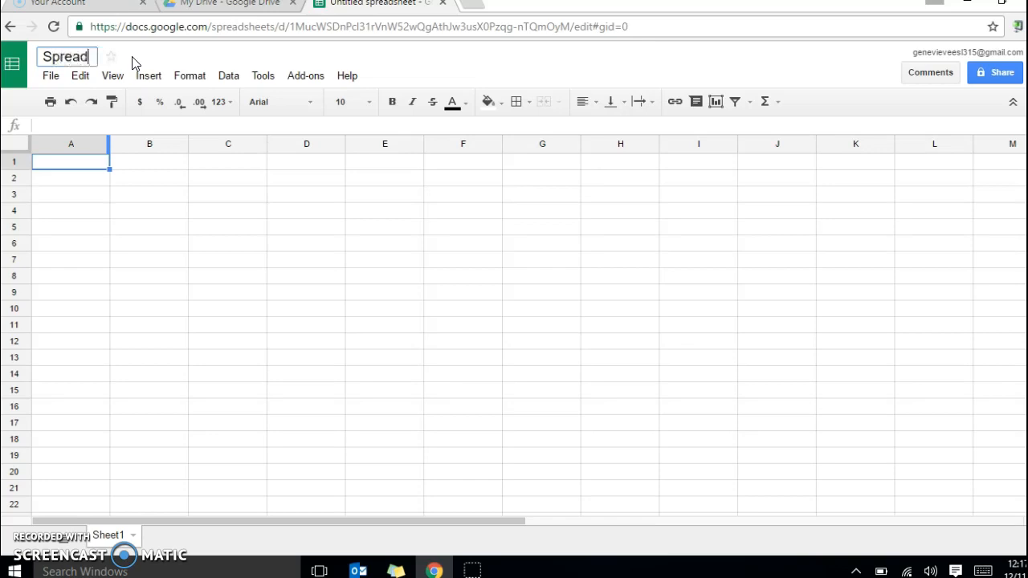
type("sheet Practice")
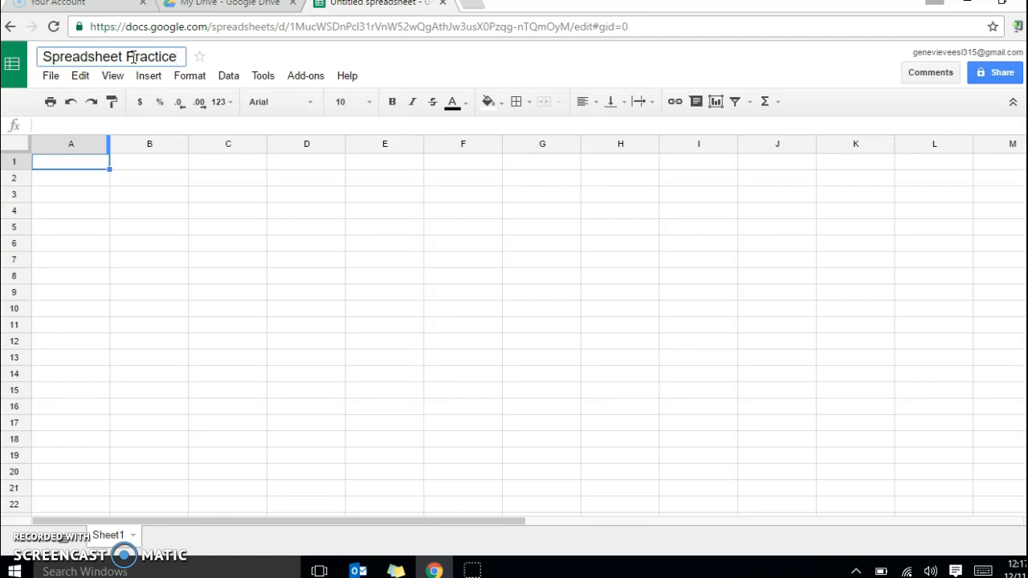
key("Return")
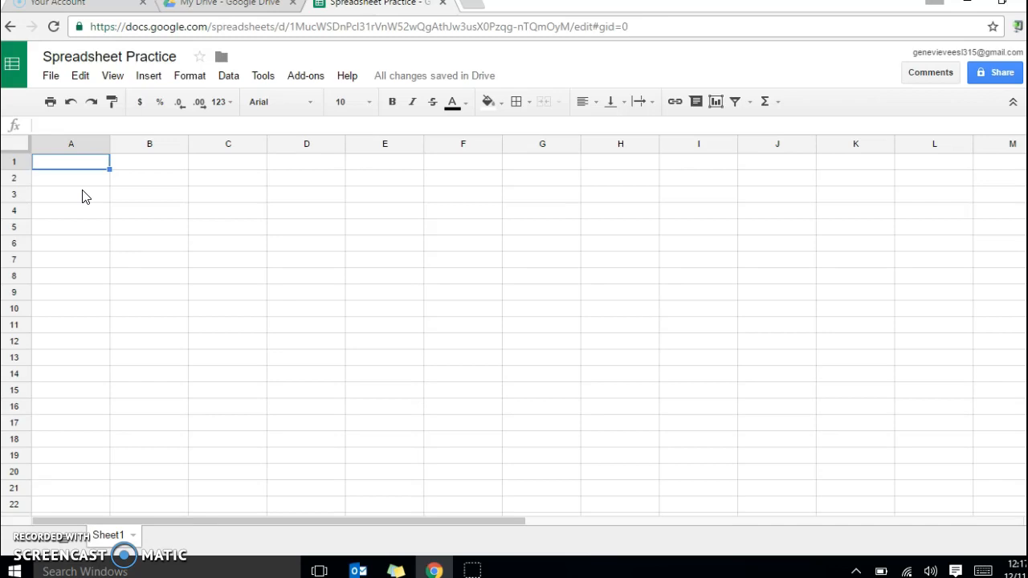
Step: Enter the column headings Expenses in cell A1 and Cost in cell B1
left_click(80, 162)
left_click(79, 124)
type("Expenses")
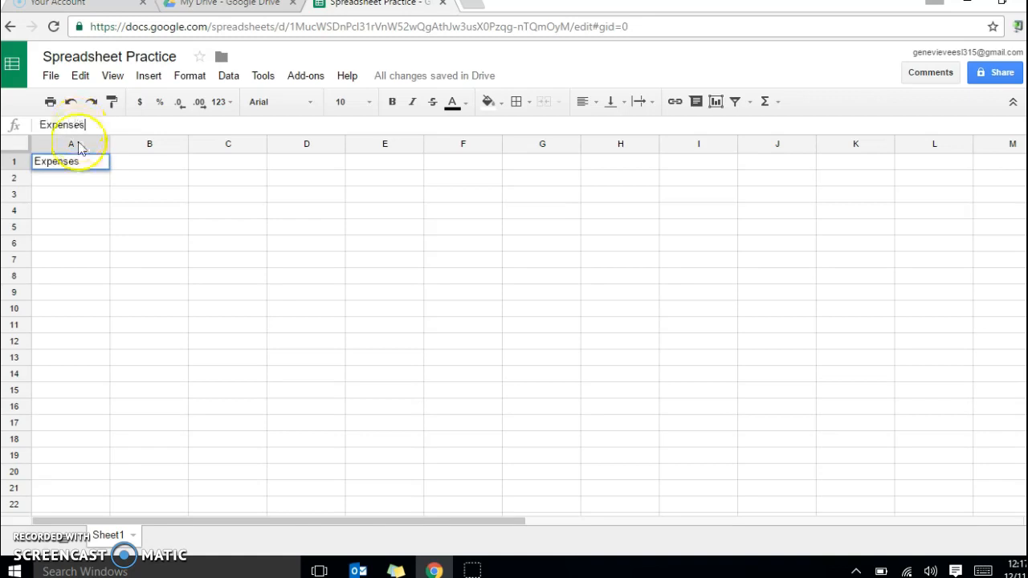
left_click(158, 165)
left_click(157, 126)
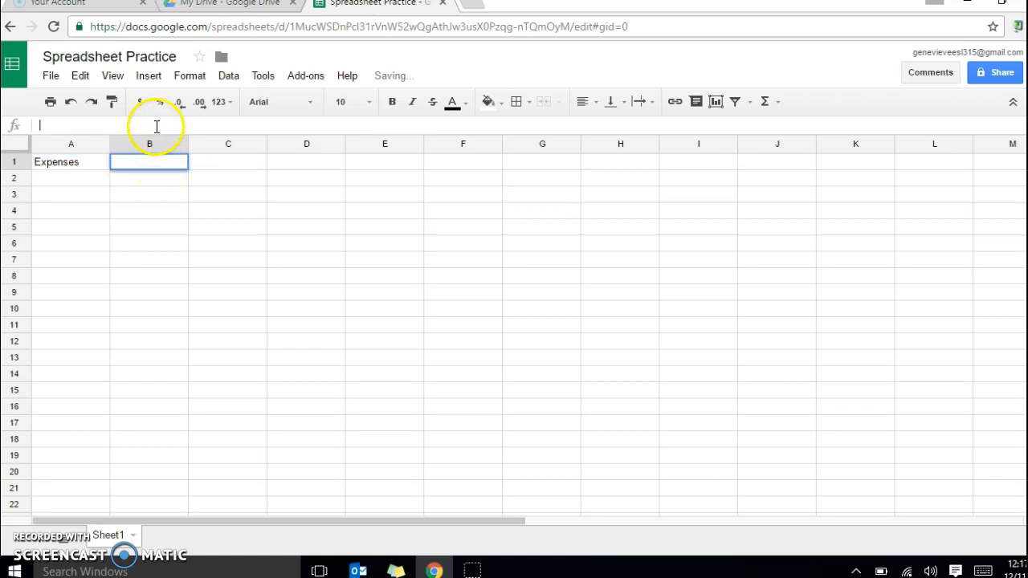
type("Cost")
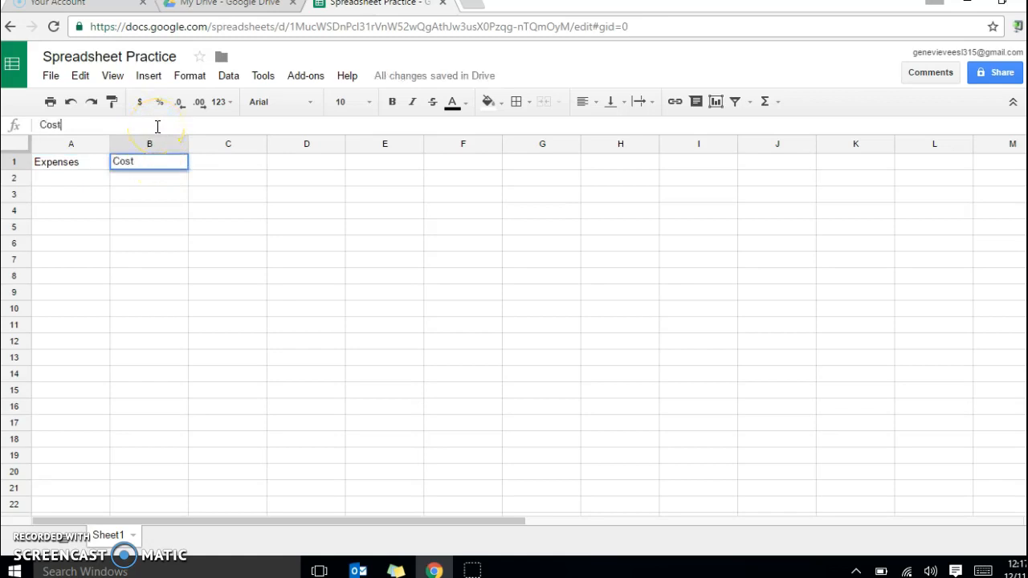
Step: Add the expense Rent in cell A2 with a cost of $1,000.00 in cell B2
left_click(44, 180)
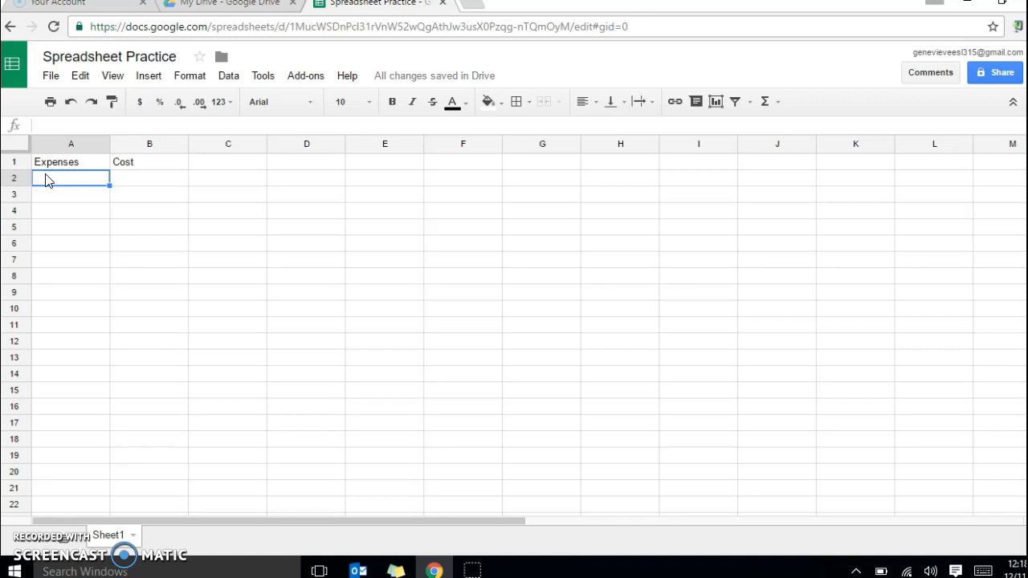
type("Rent")
key("Tab")
type("$1")
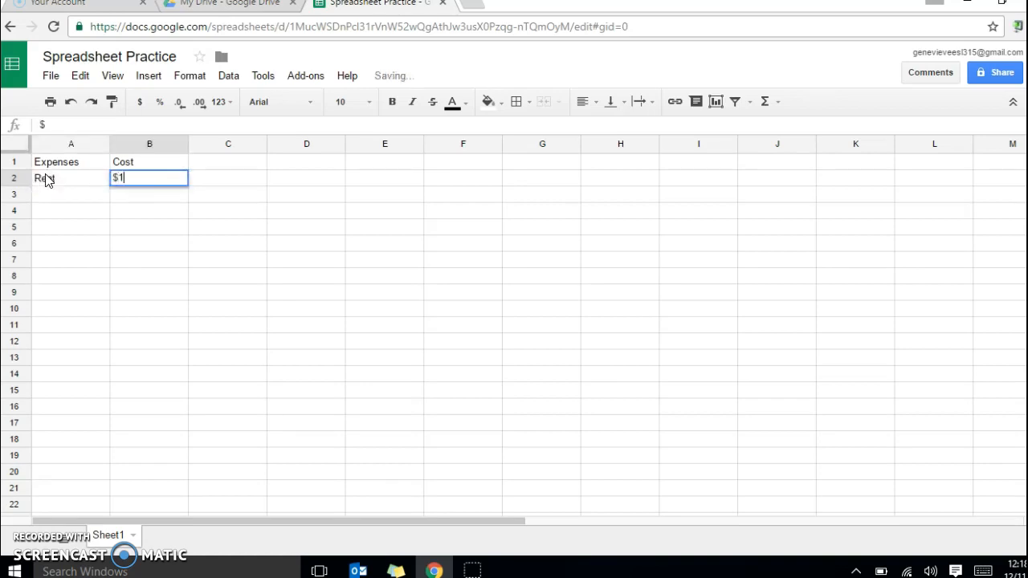
type(",000.00")
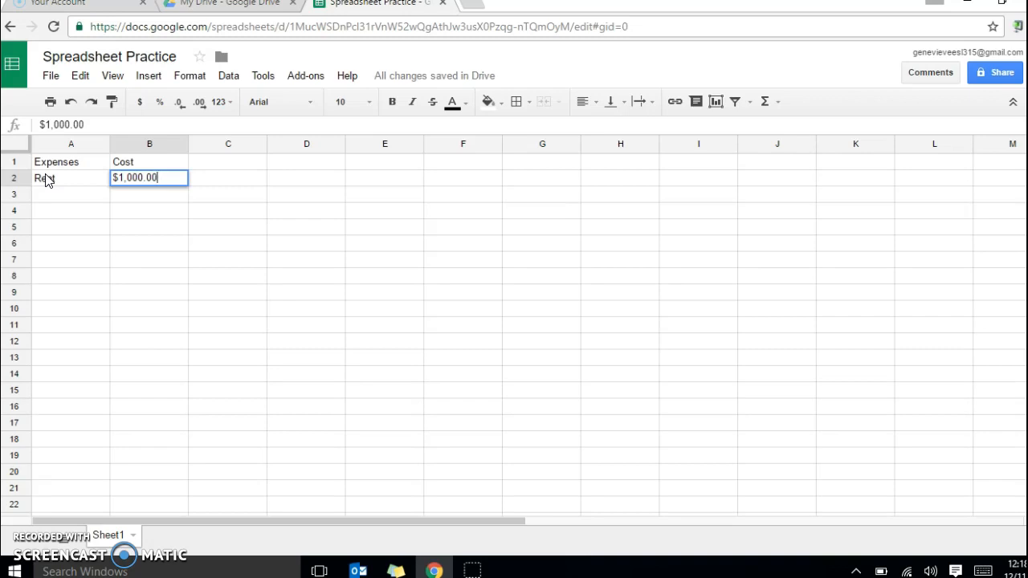
key("Return")
Step: Add the expense Utilities in cell A3 with a cost of $200.00 in cell B3
key("Left")
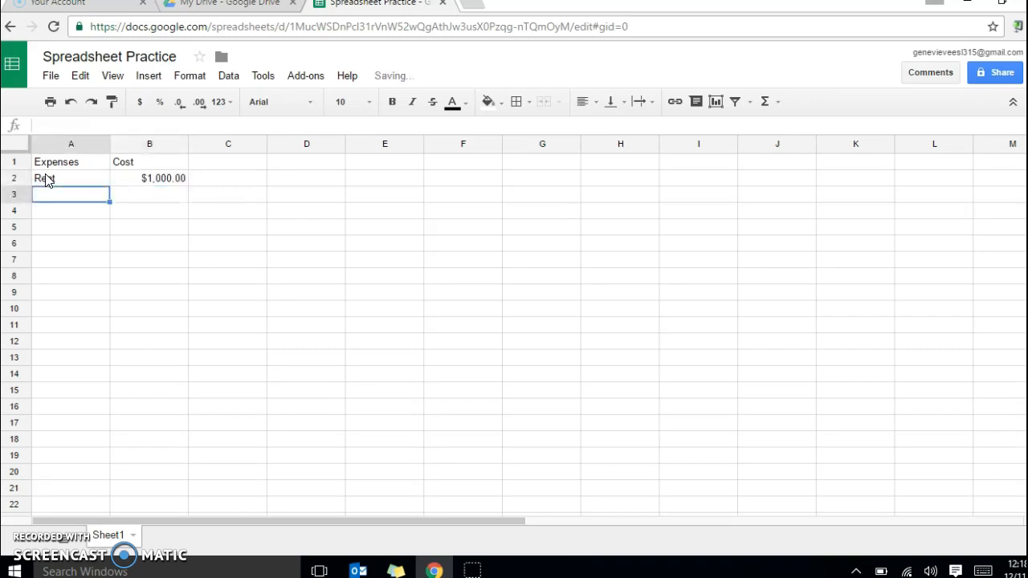
type("Utili")
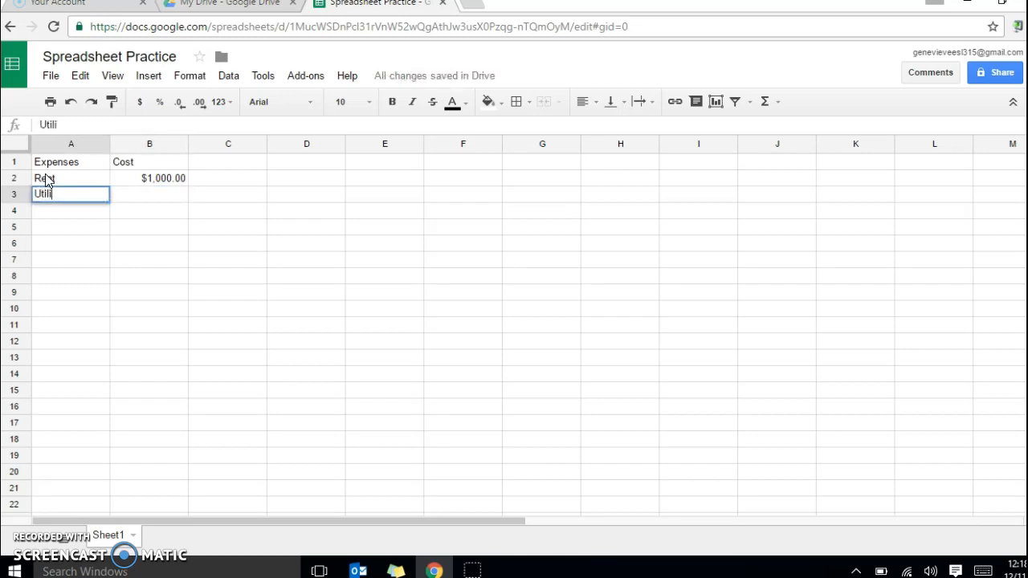
type("ties")
key("Tab")
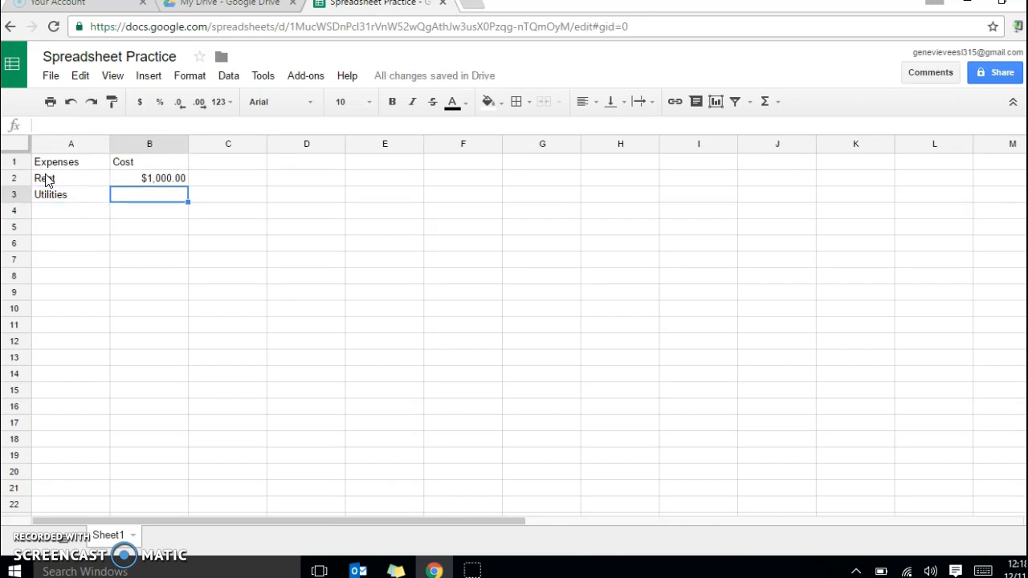
type("$200.00")
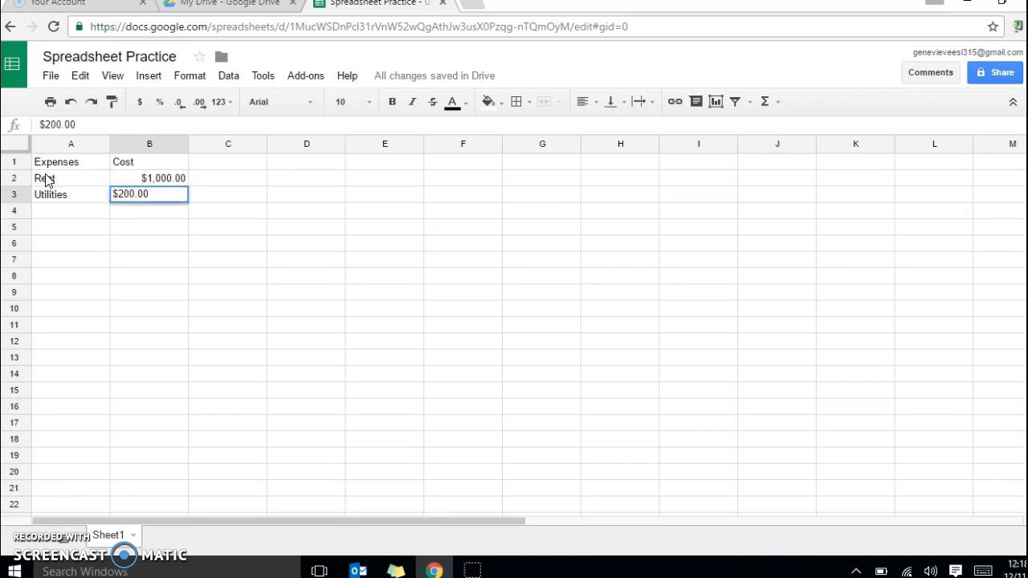
key("Return")
Step: Add the expense Transportation in cell A4 with a cost of $150.00 in cell B4
key("Left")
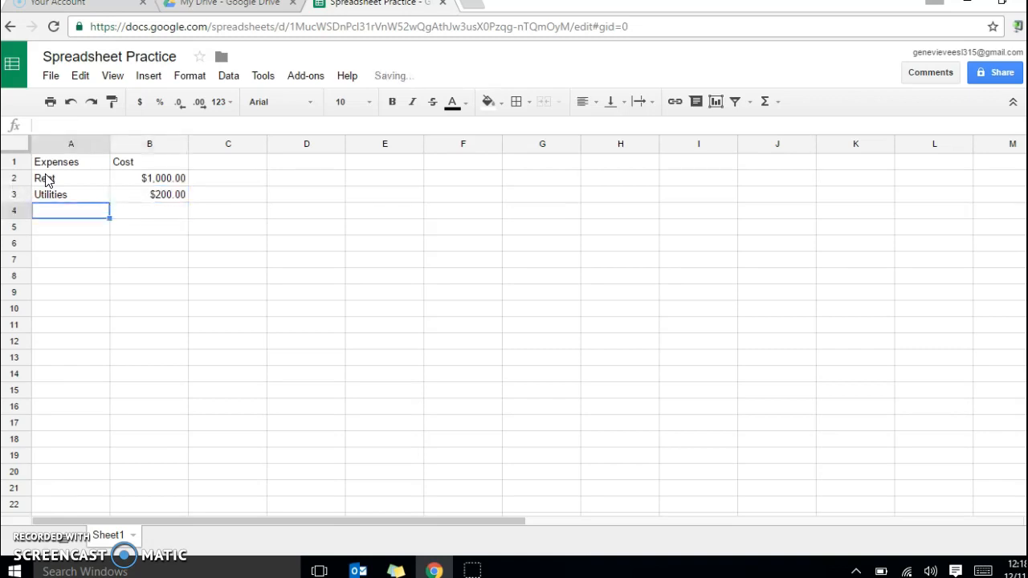
type("T")
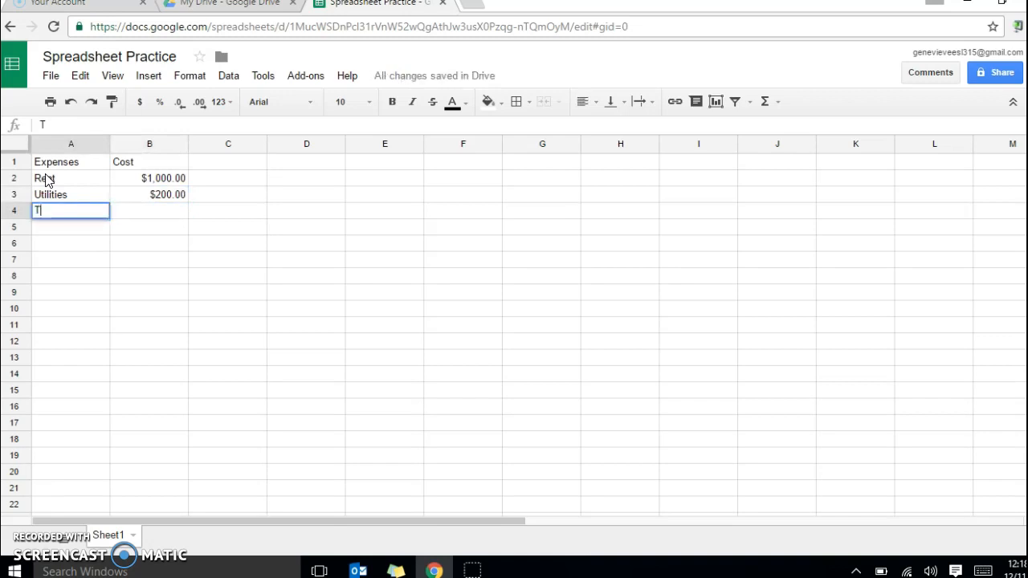
type("ransportation")
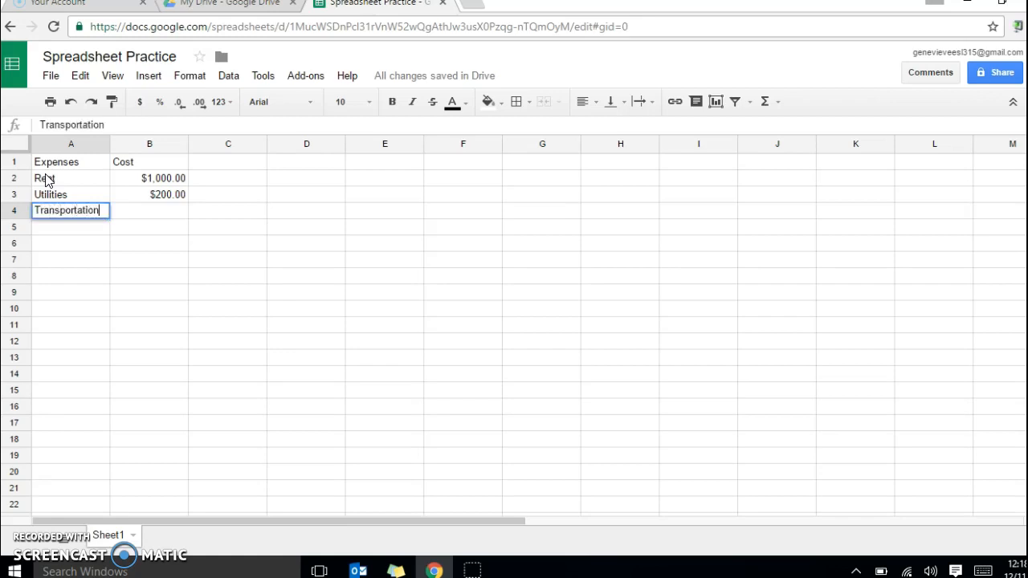
key("Tab")
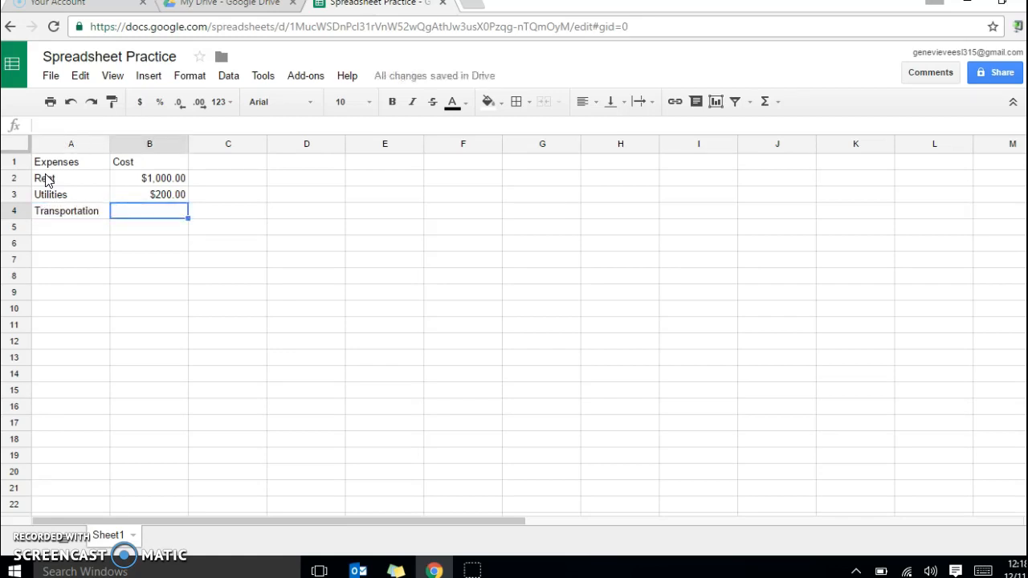
type("$150.00")
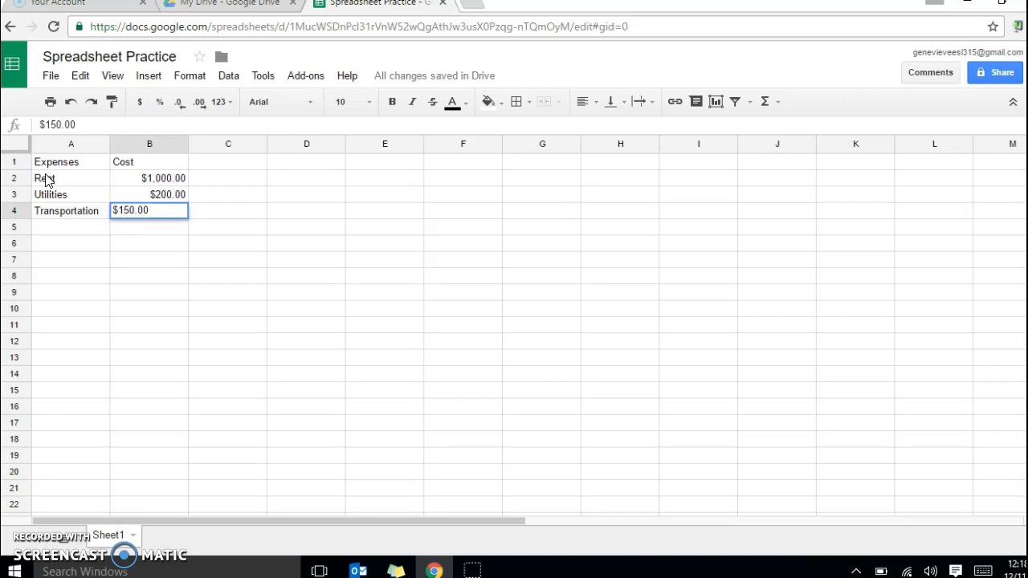
Step: Add the expense Remittence in cell A5 with a cost of $200.00 in cell B5
left_click(54, 231)
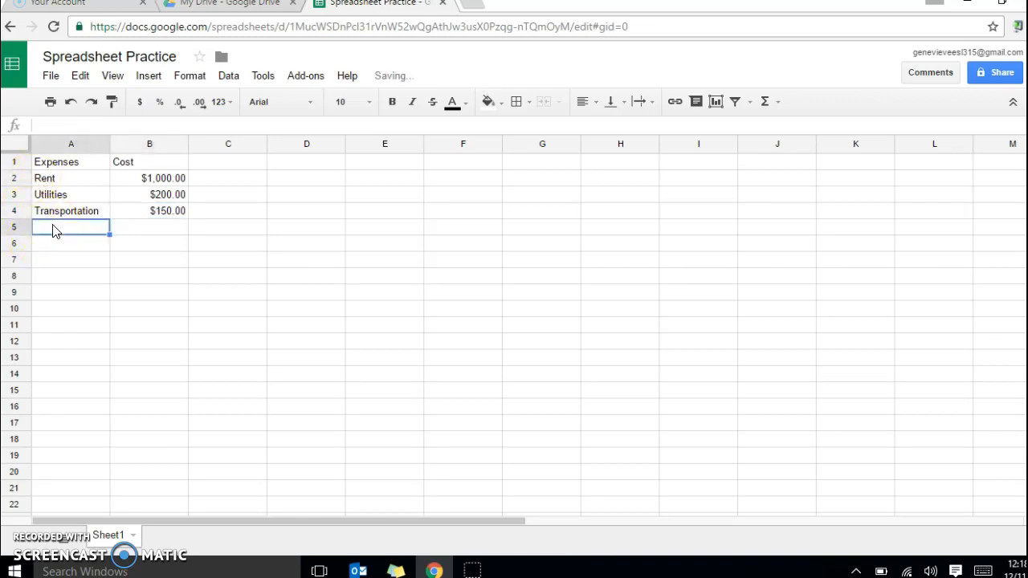
type("Remi")
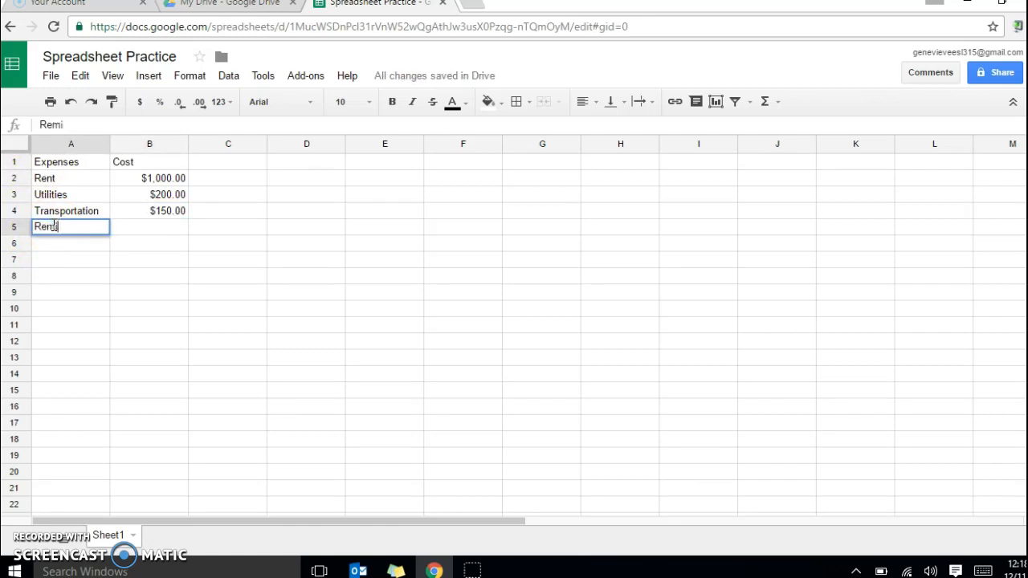
type("ttnce")
left_click(69, 227)
left_click(62, 228)
type("e")
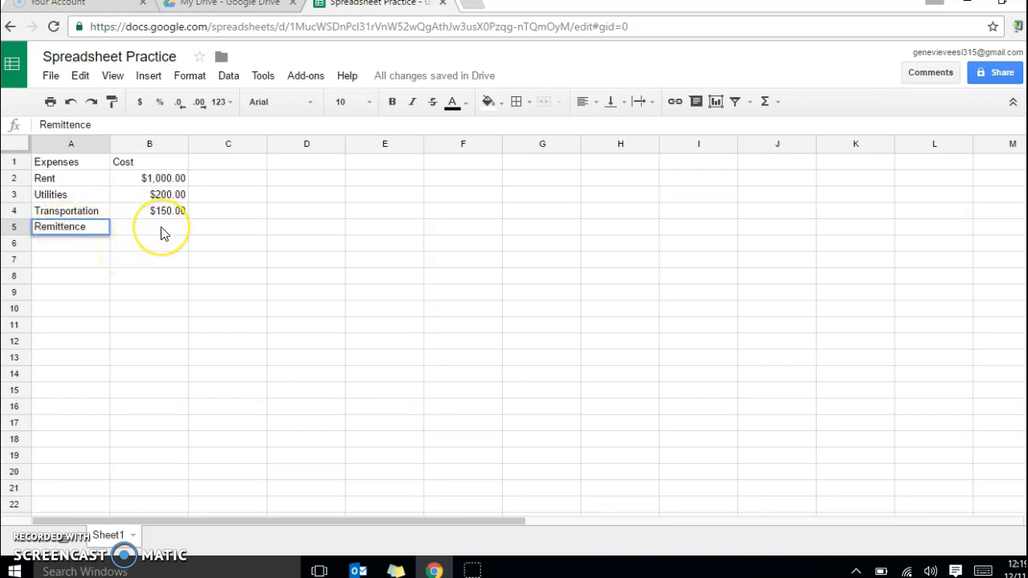
left_click(160, 232)
type("$")
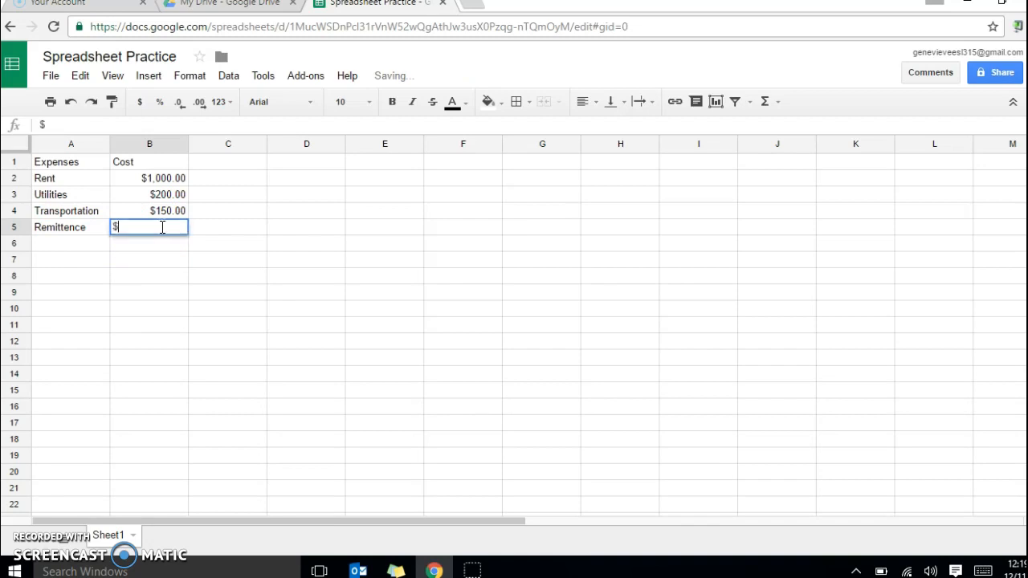
type("200.00")
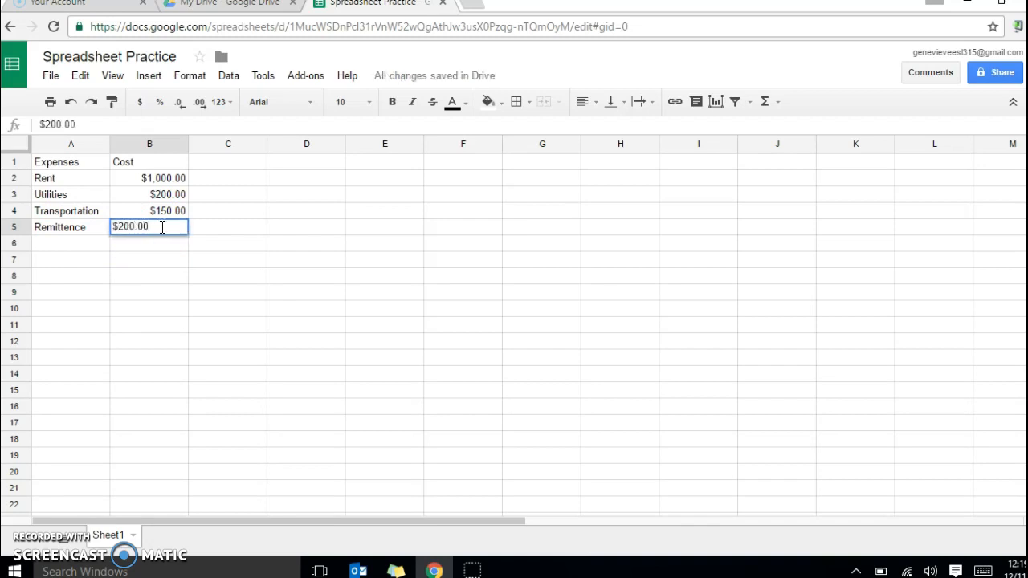
Step: Enter the row label Total in cell A7, leaving one empty row below the expenses
left_click(64, 261)
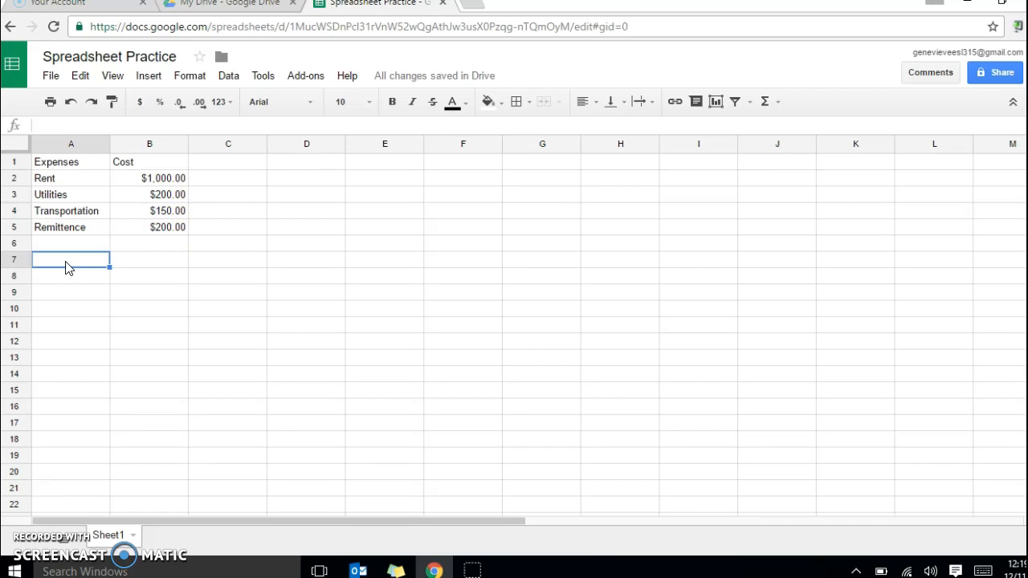
type("Total")
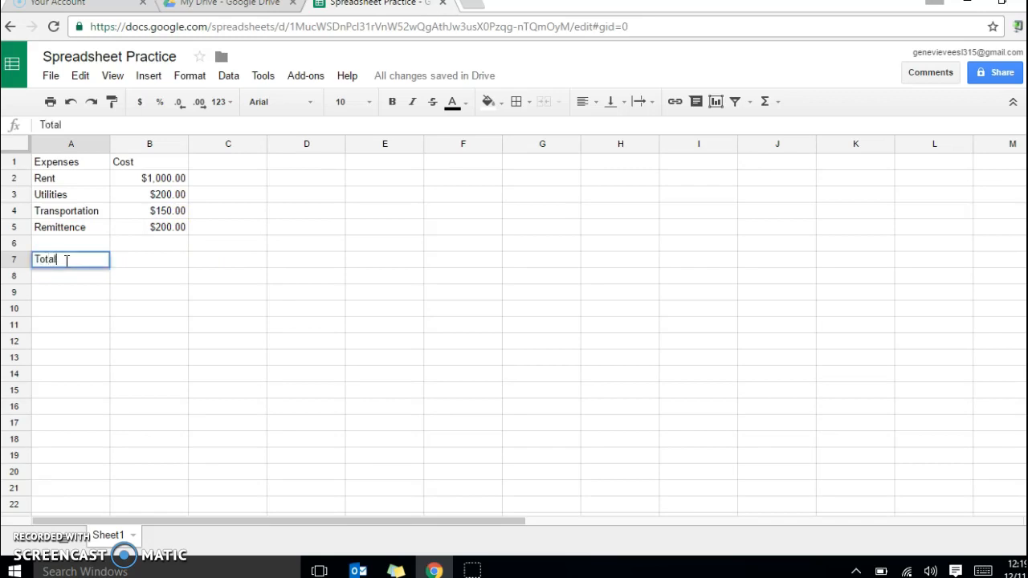
left_click(154, 265)
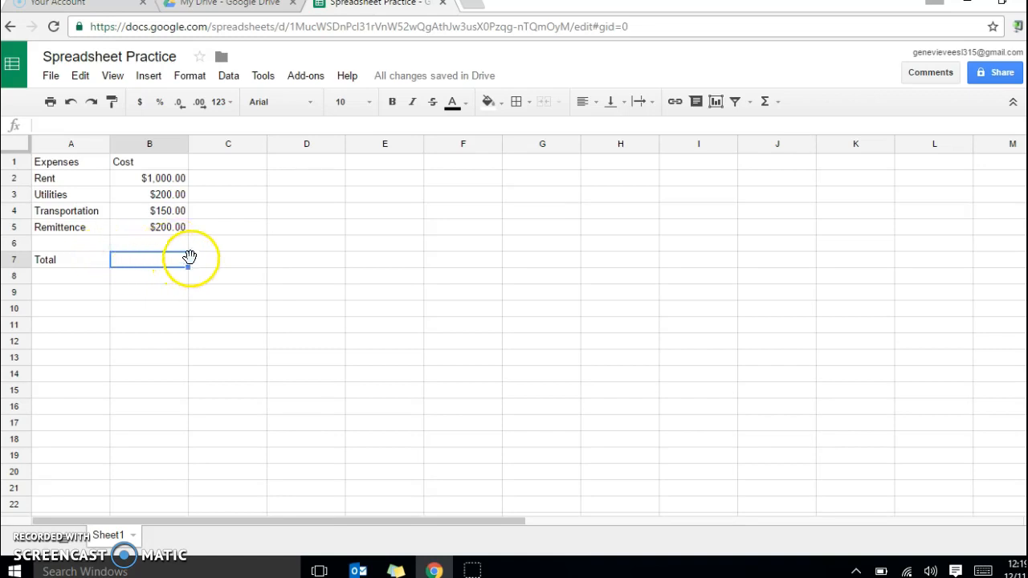
left_click(323, 183)
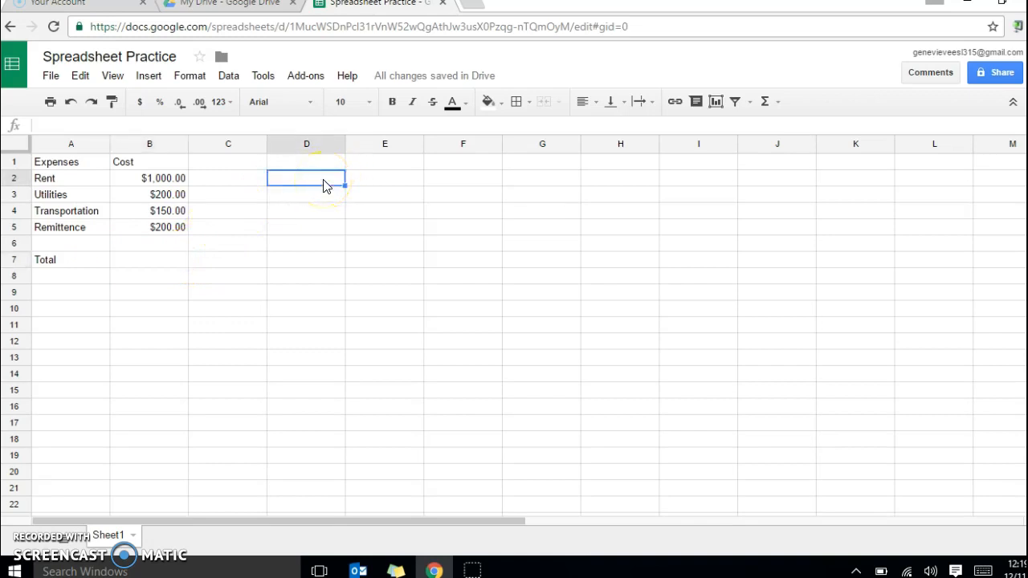
Step: Total the costs in cell B7 with a SUM formula over the range B2:B5
left_click(133, 265)
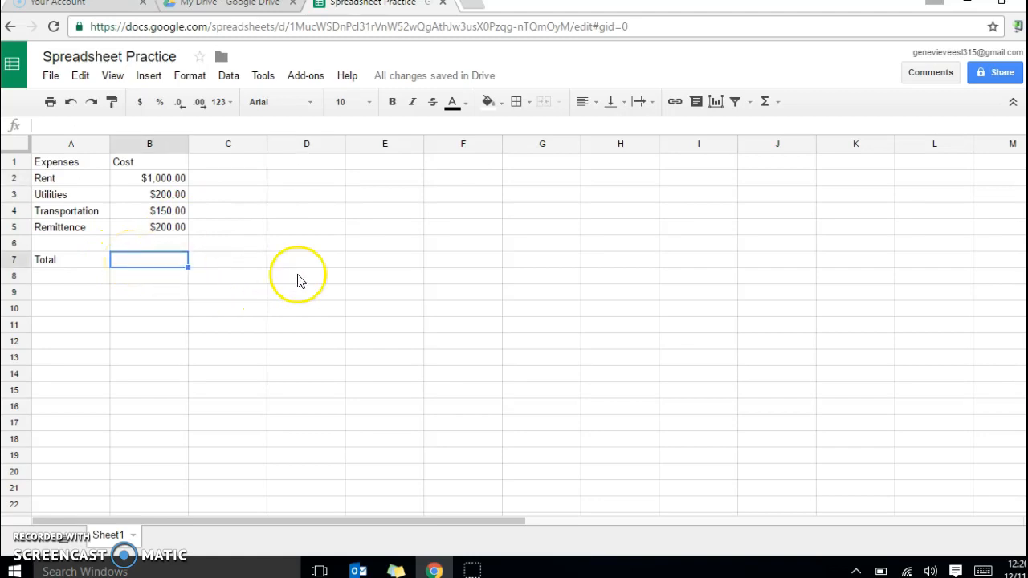
left_click(775, 107)
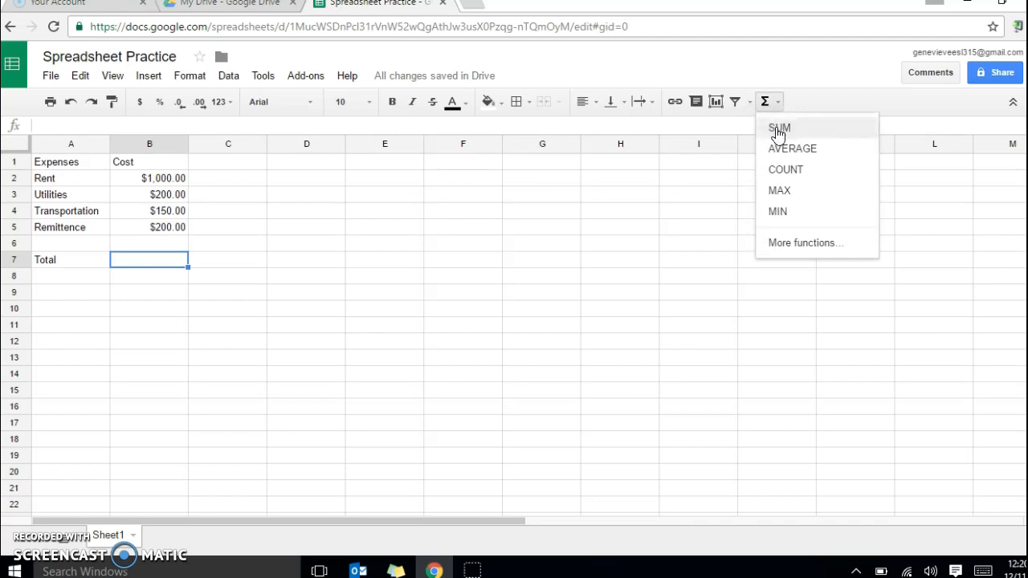
left_click(777, 130)
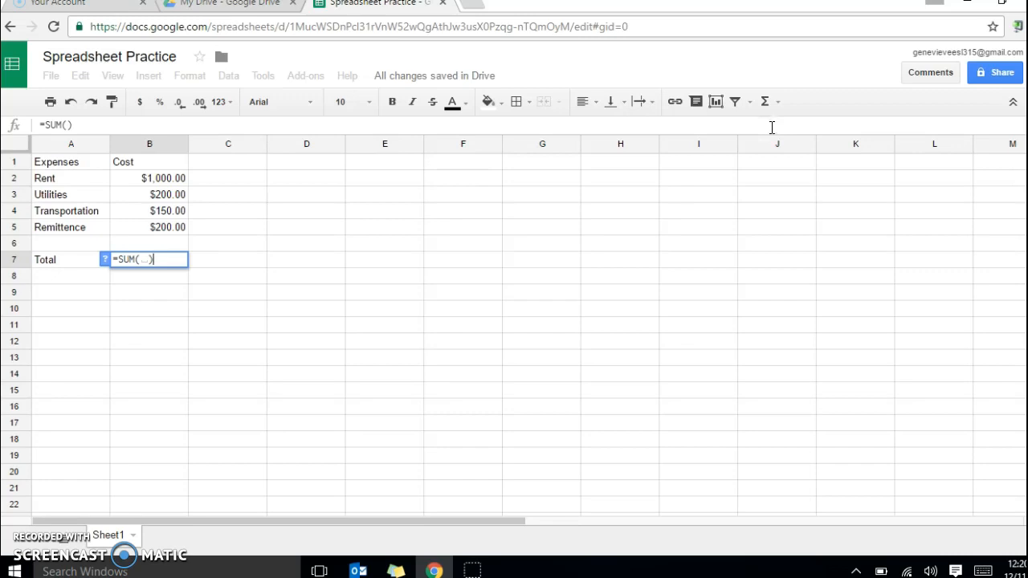
left_click(163, 182)
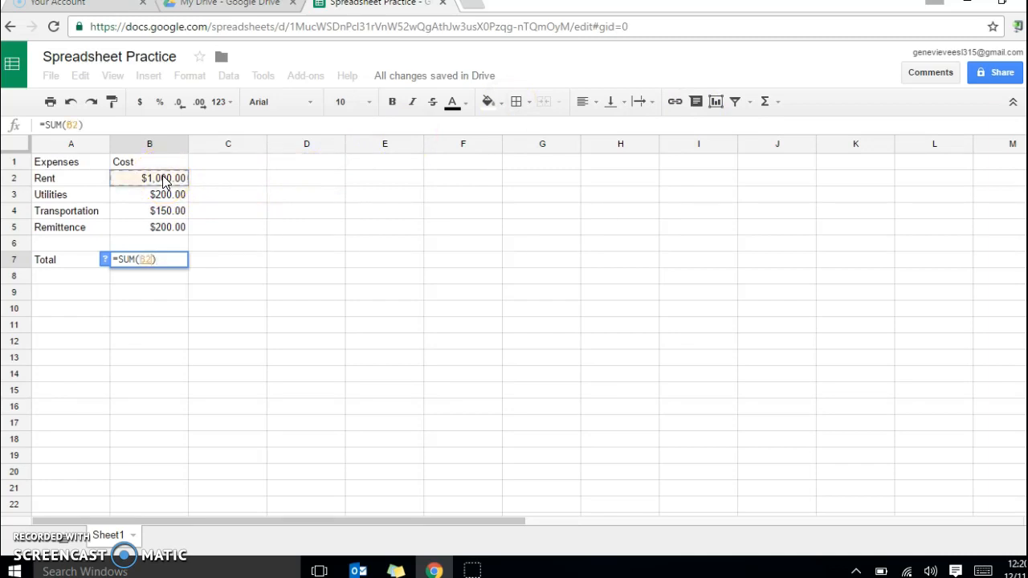
left_click_drag(163, 181, 161, 230)
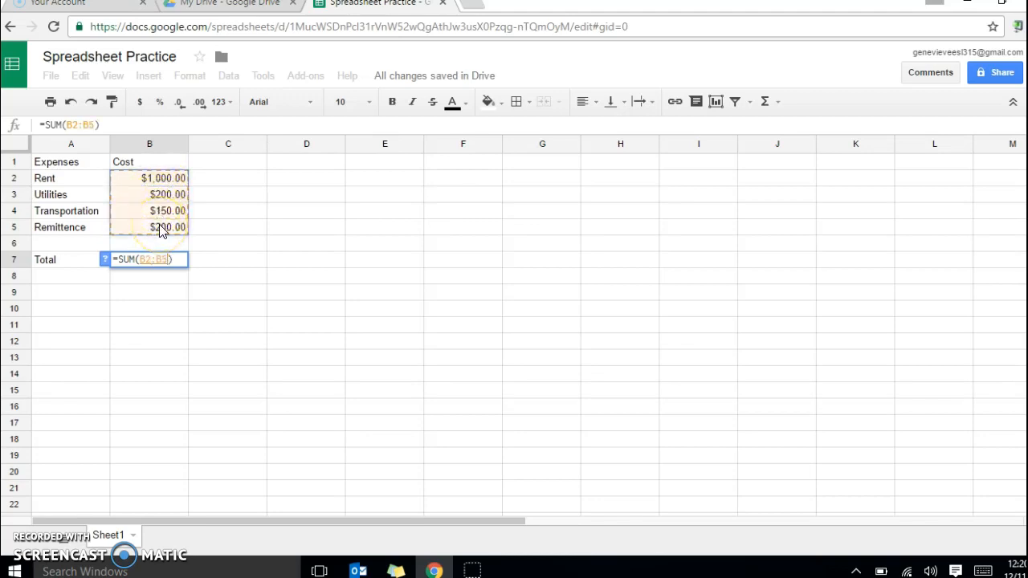
left_click(152, 244)
left_click(182, 182)
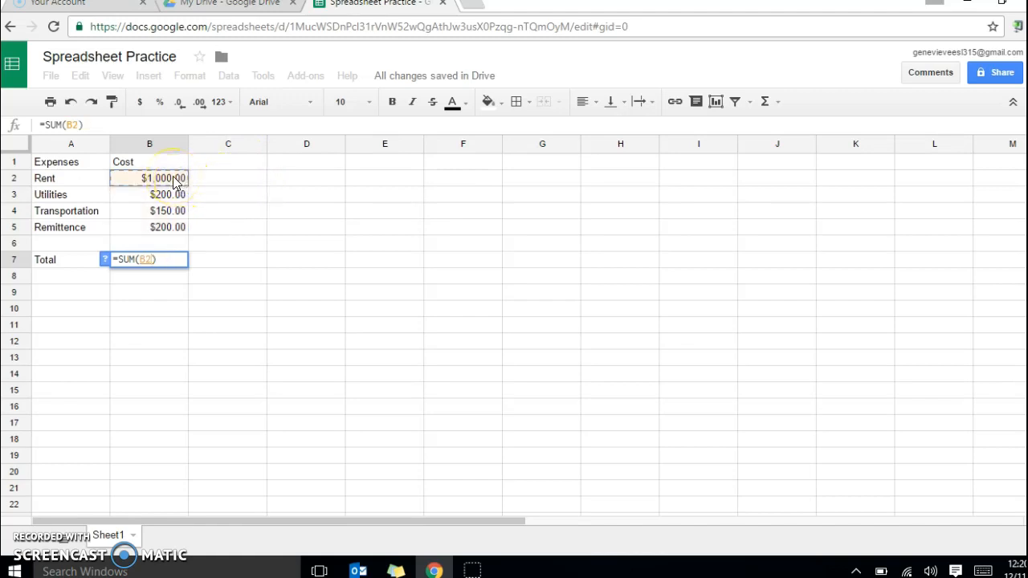
left_click_drag(174, 182, 175, 232)
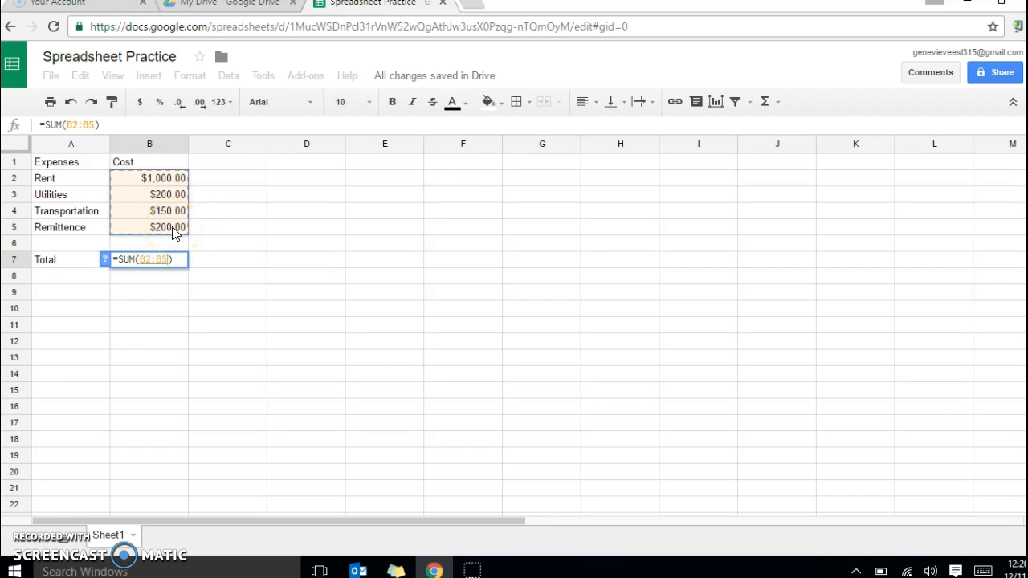
key("Return")
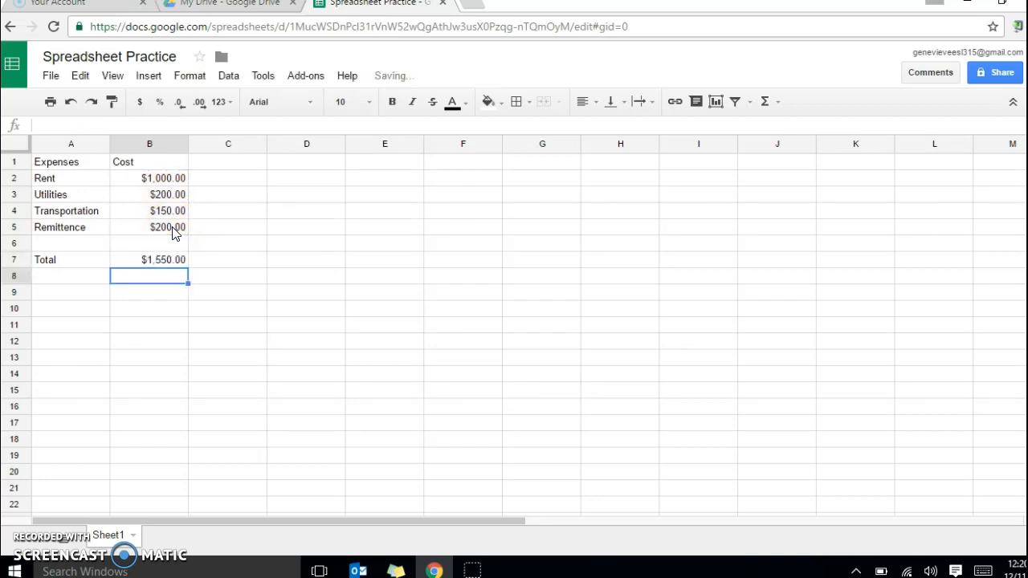
left_click(136, 266)
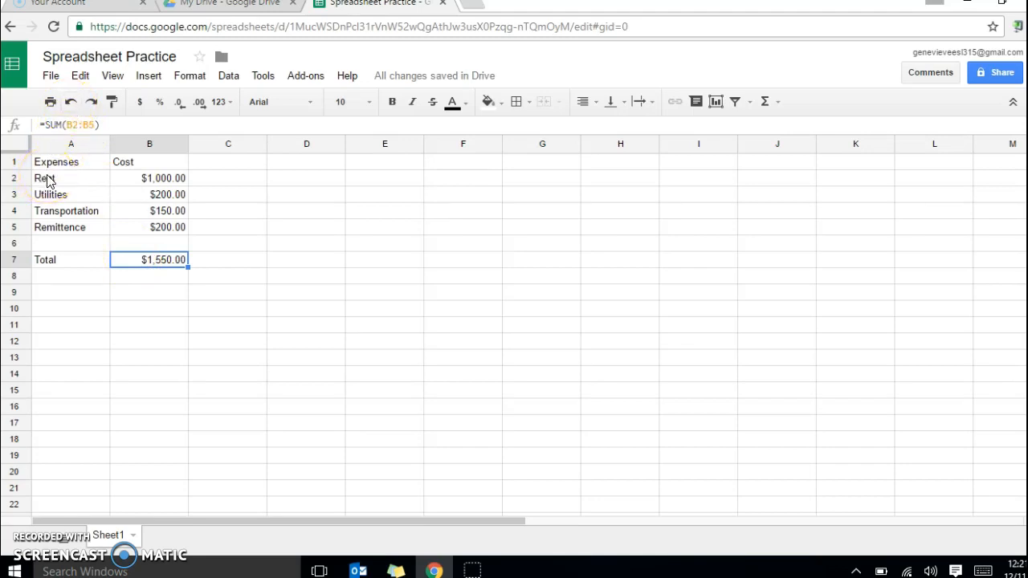
left_click(272, 200)
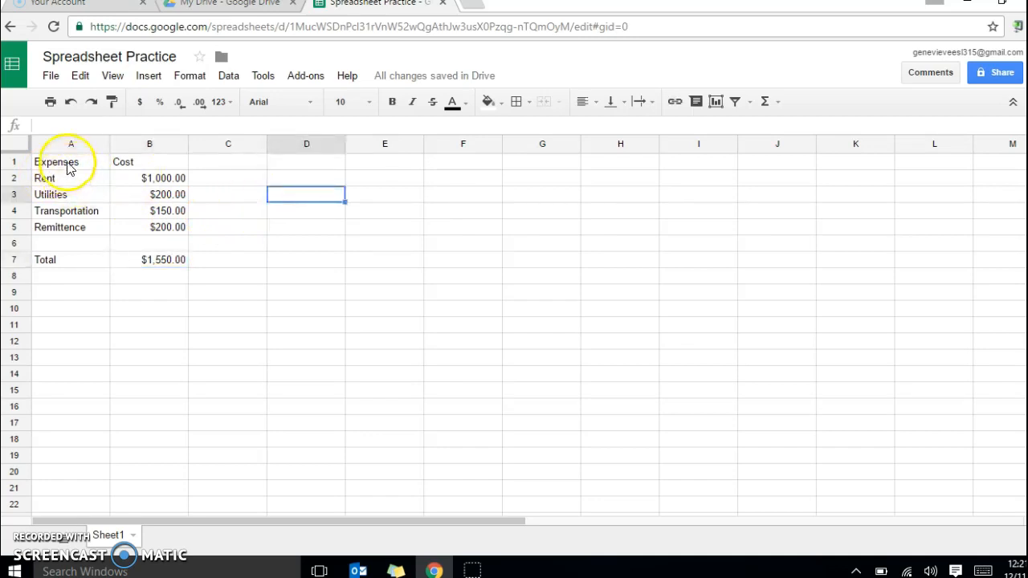
left_click_drag(69, 167, 147, 231)
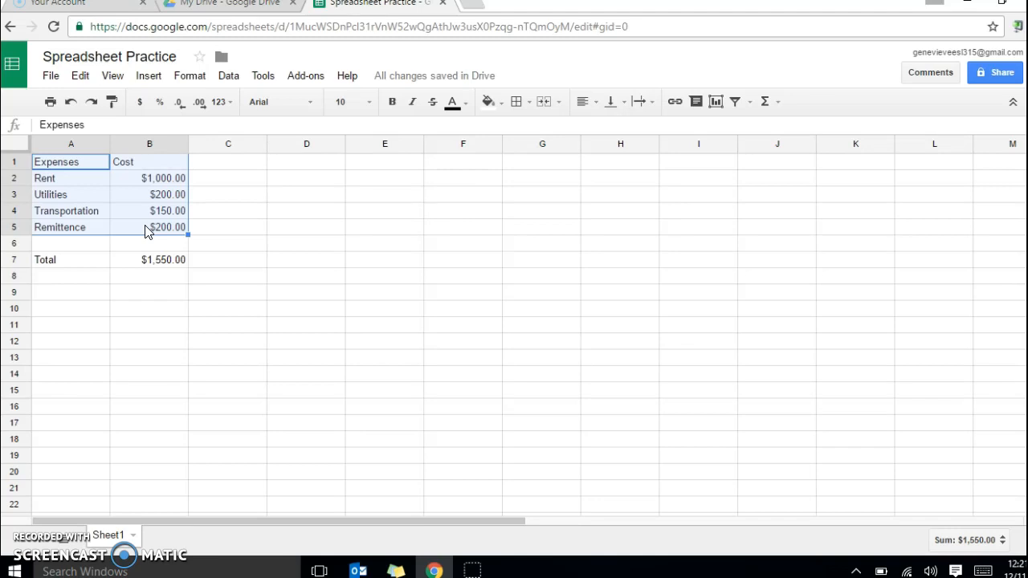
left_click(238, 166)
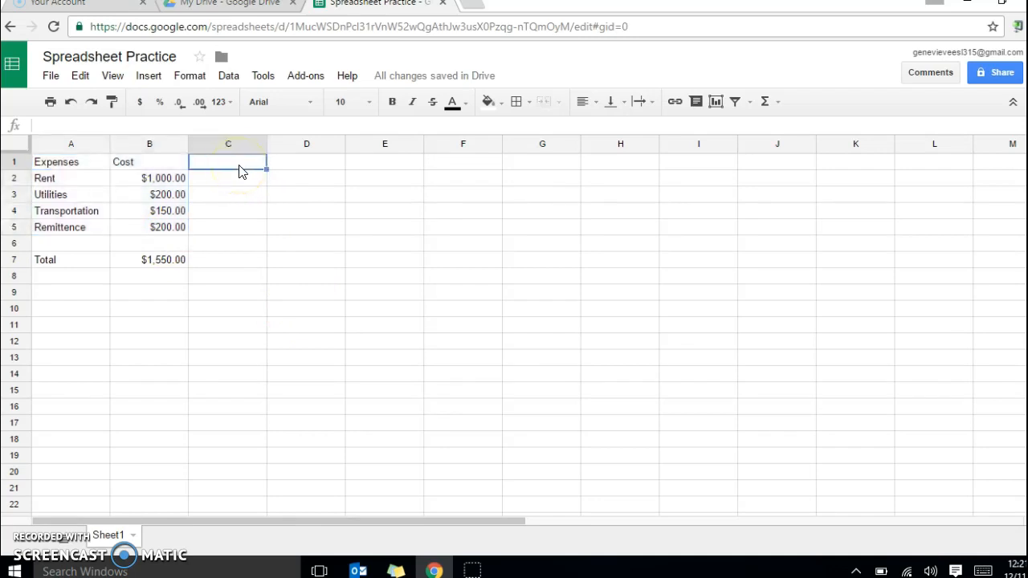
left_click(53, 167)
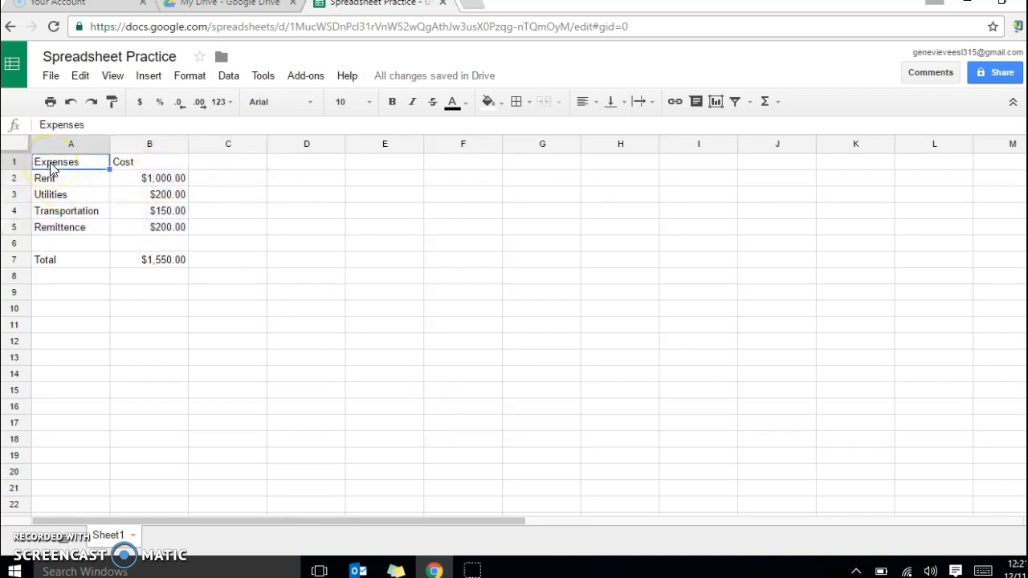
left_click_drag(52, 167, 131, 233)
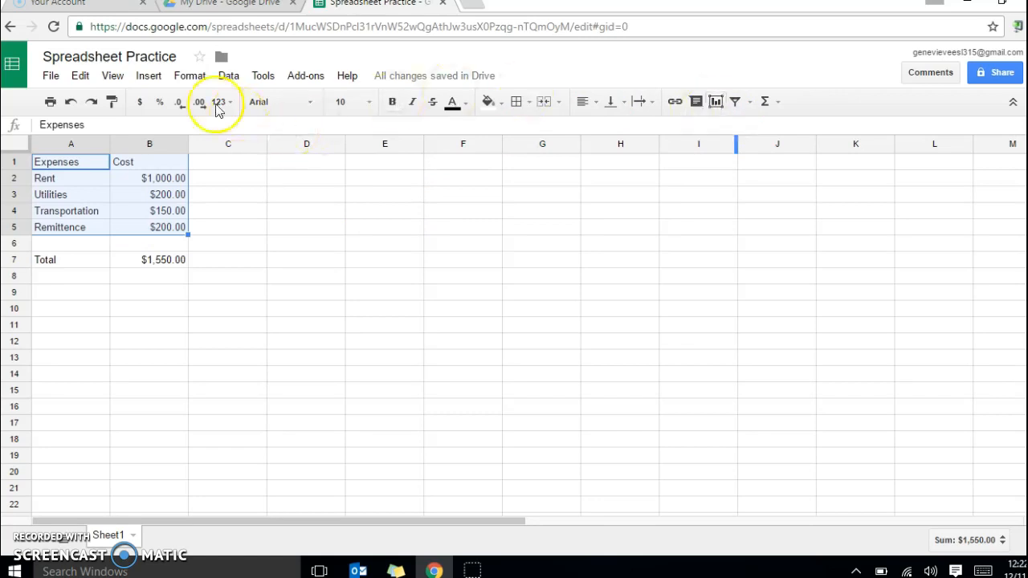
left_click(148, 76)
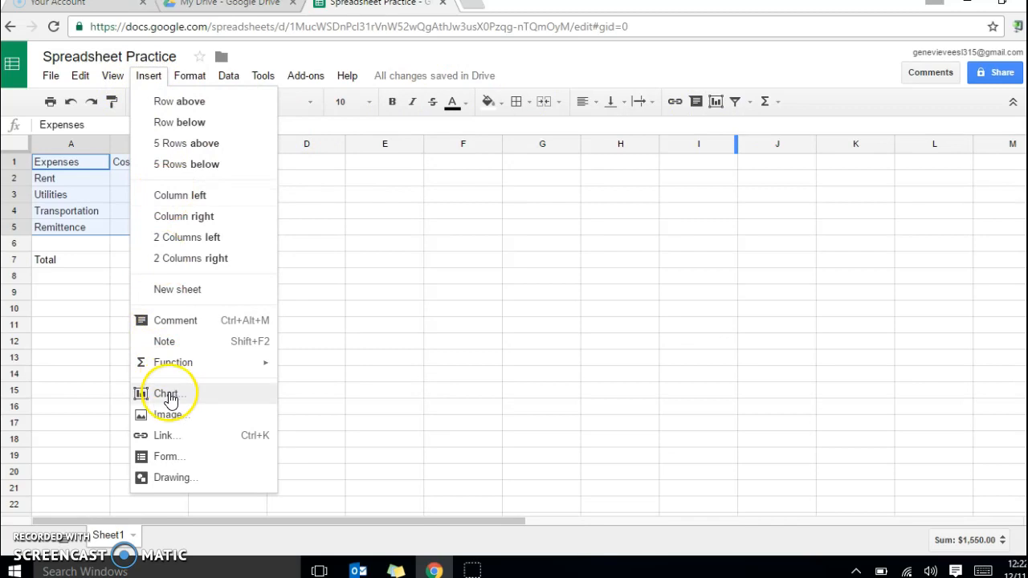
left_click(734, 250)
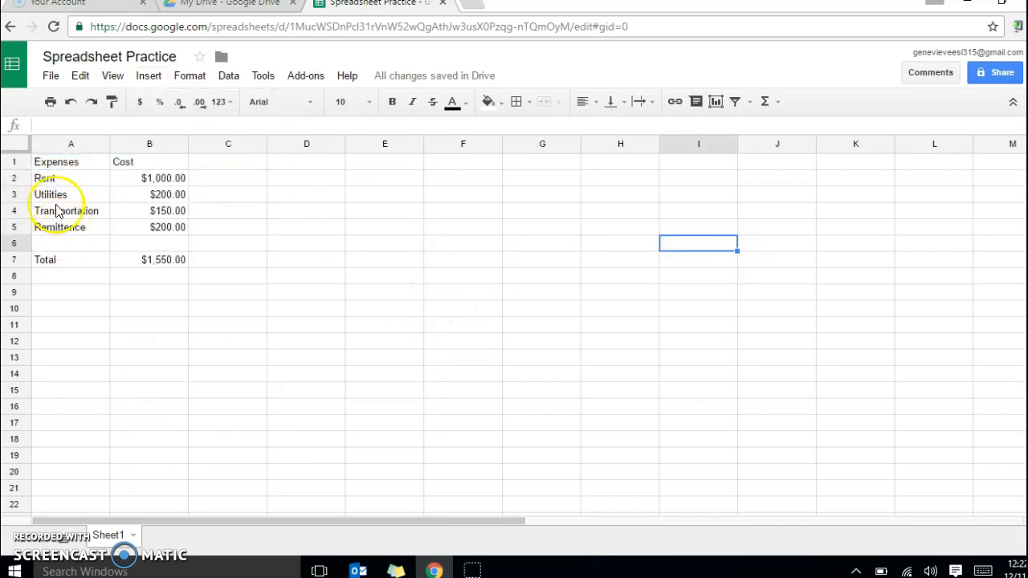
Step: Insert a pie chart of the range A1:B5 and place it beside the expense table, starting in column C
left_click_drag(68, 164, 138, 227)
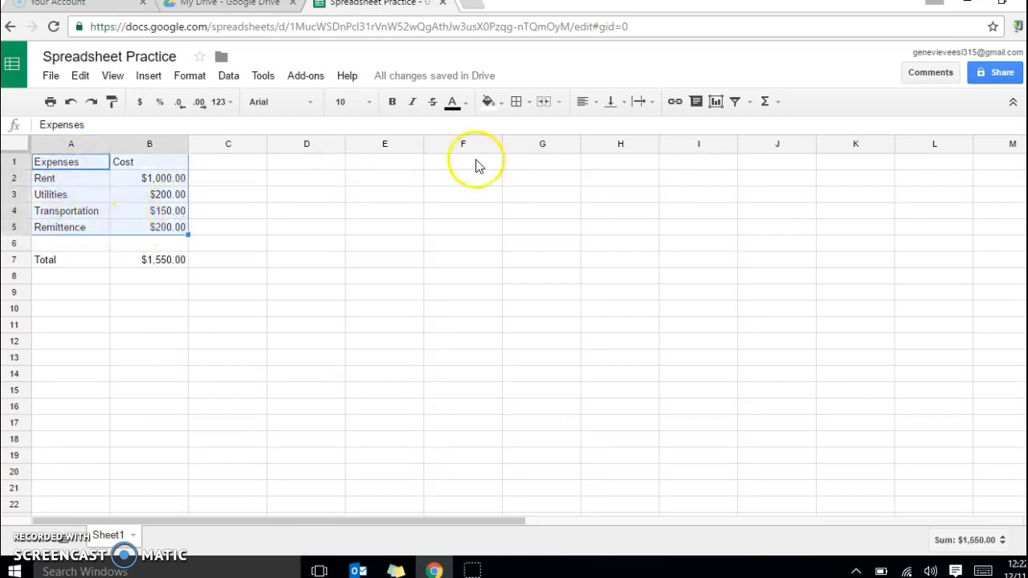
left_click(715, 106)
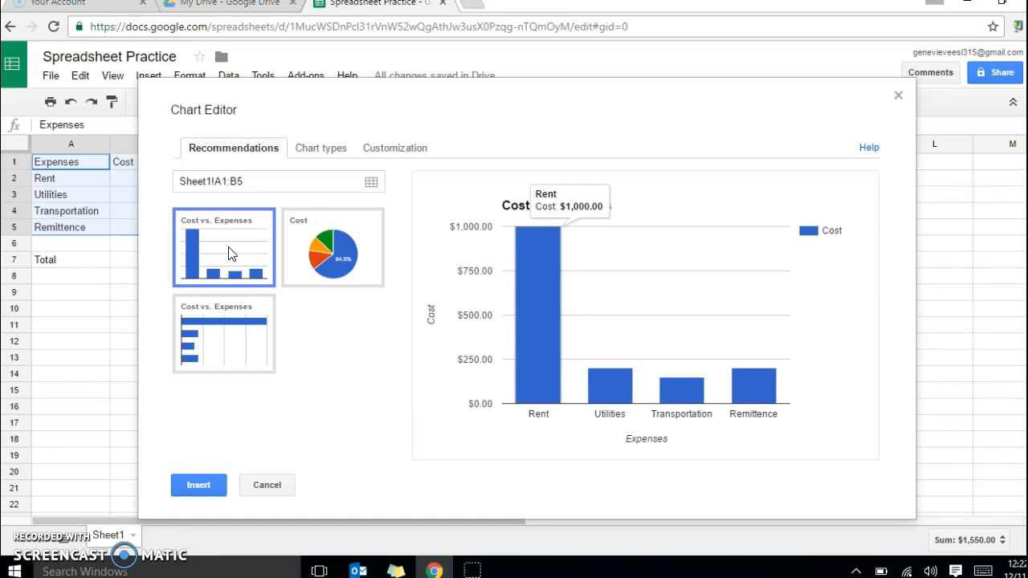
left_click(228, 337)
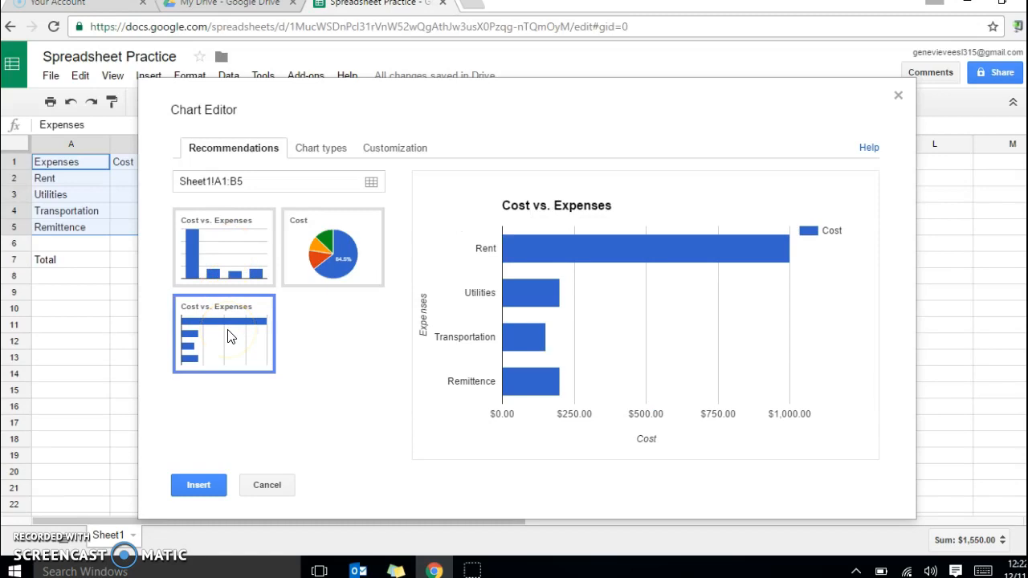
left_click(228, 305)
left_click(328, 184)
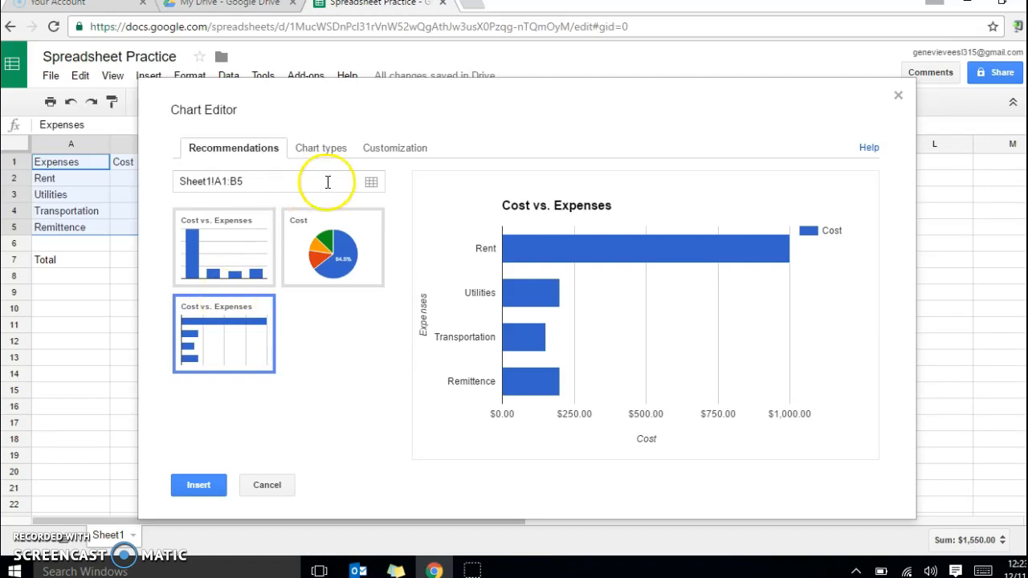
left_click(335, 233)
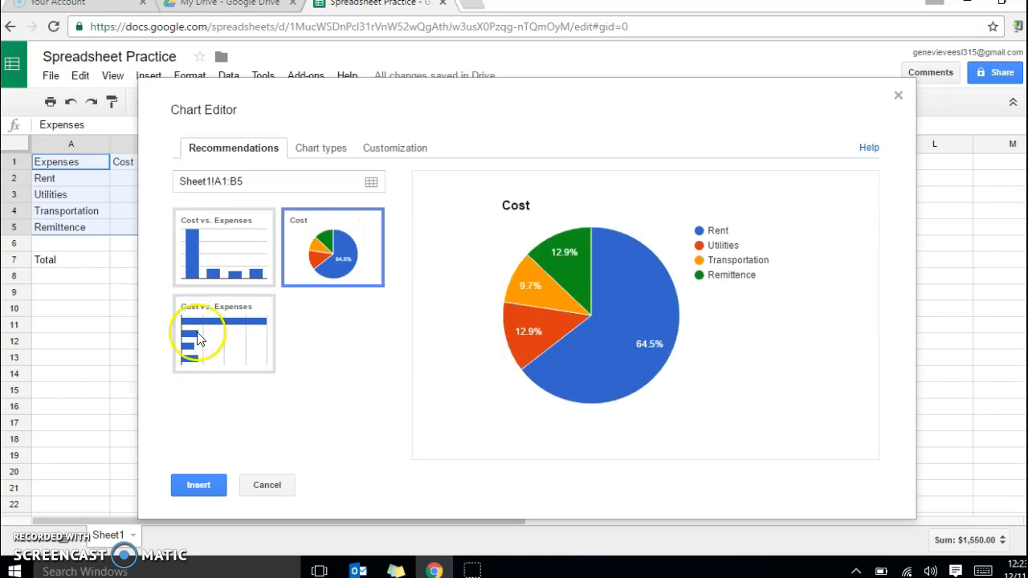
left_click(195, 485)
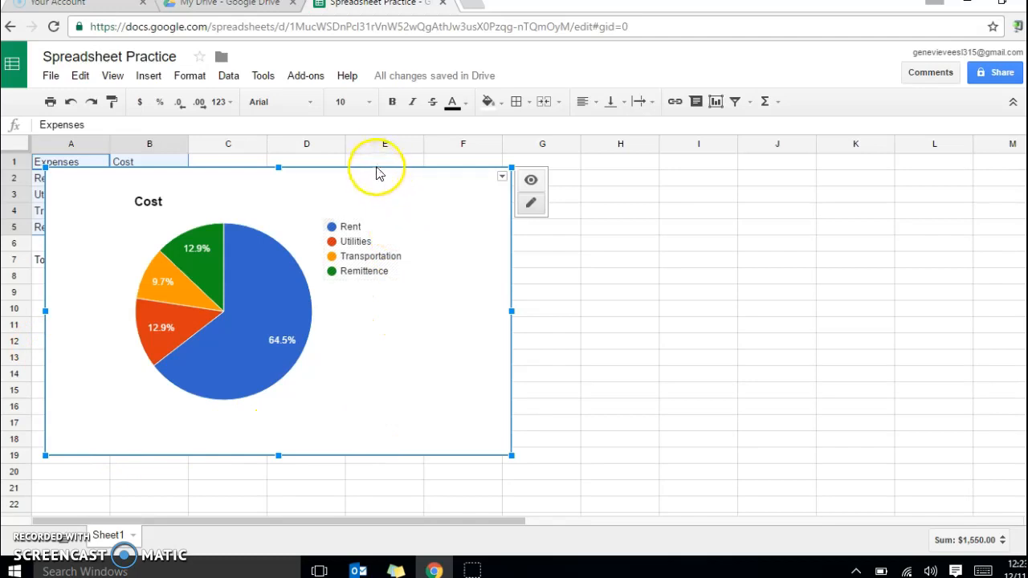
left_click_drag(381, 184, 557, 169)
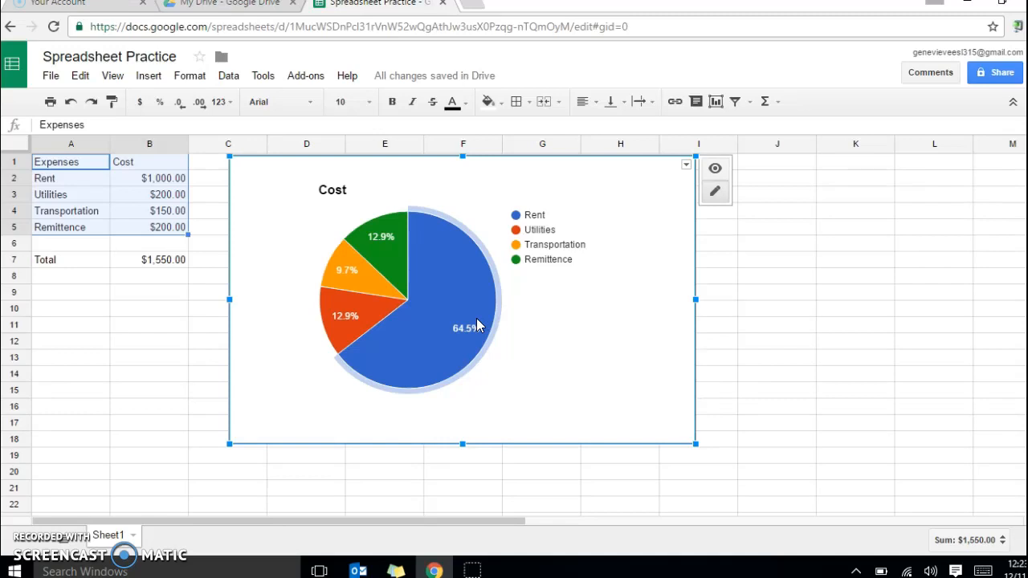
Step: Open the chart's advanced settings and retitle it with the owner's first name in possessive form followed by "Monthly Expenses"
left_click(687, 165)
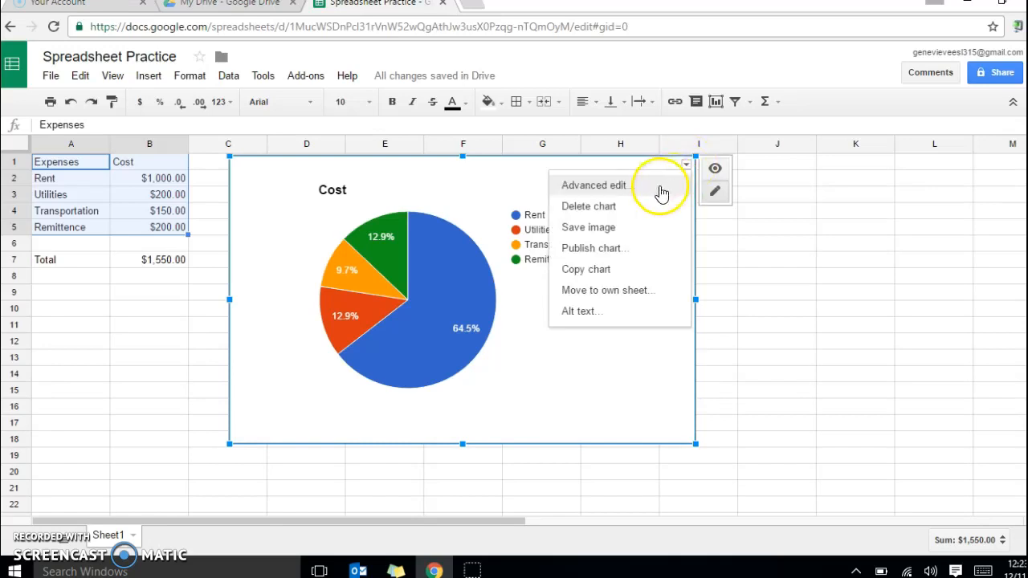
left_click(660, 193)
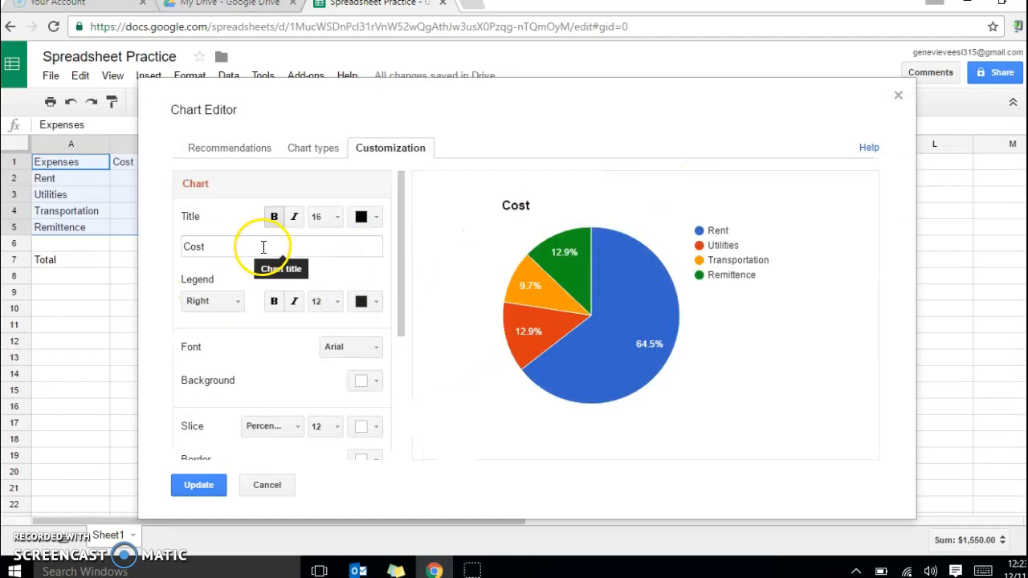
left_click(263, 250)
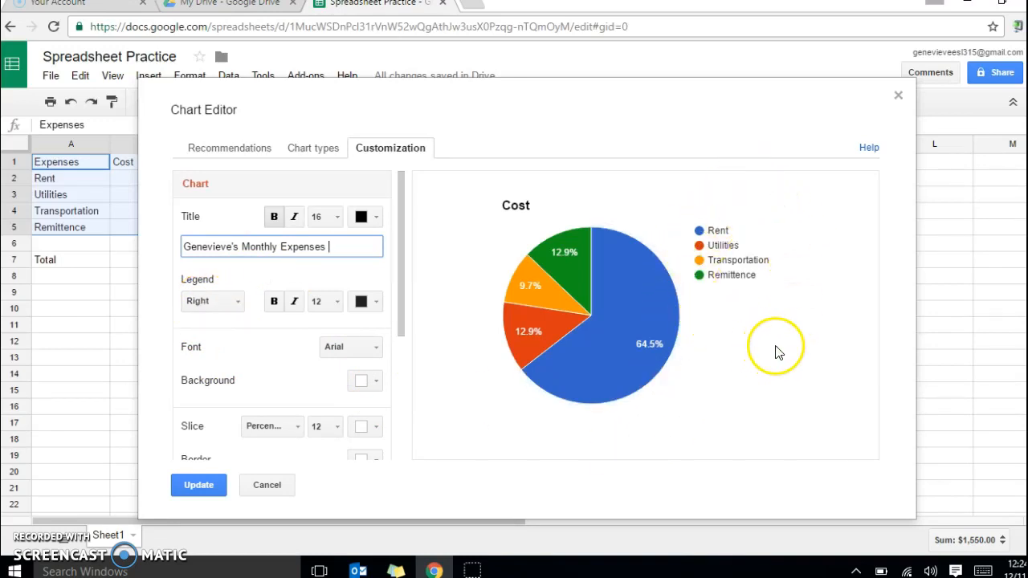
Step: Try the Left, Top, Bottom and Labeled legend positions on the pie chart
left_click(241, 305)
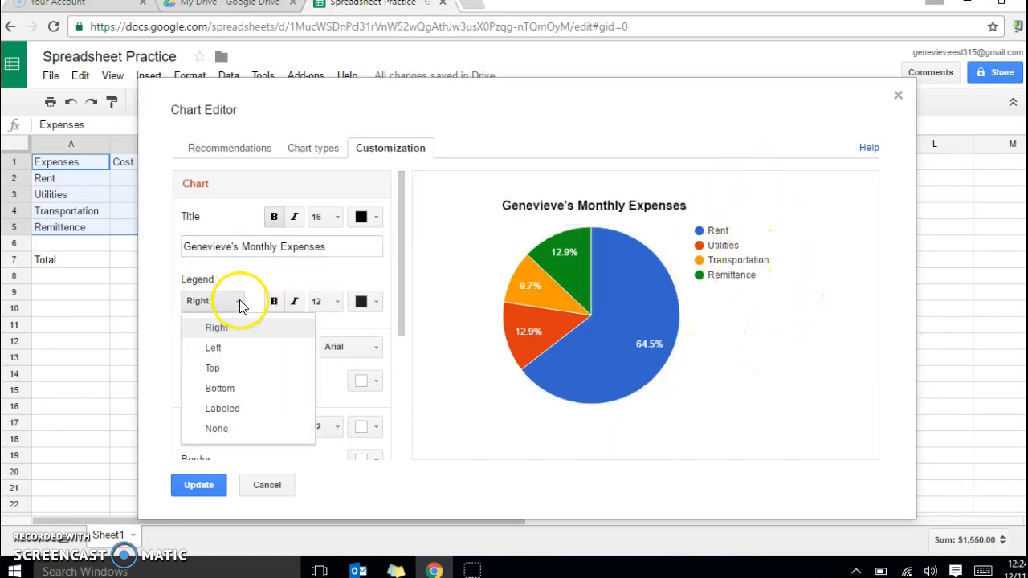
left_click(235, 350)
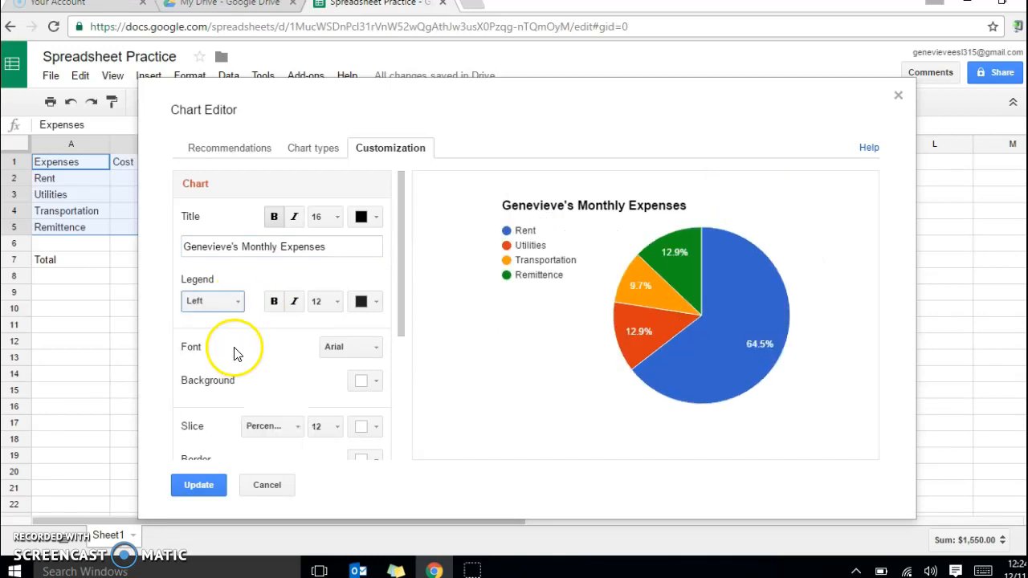
left_click(241, 302)
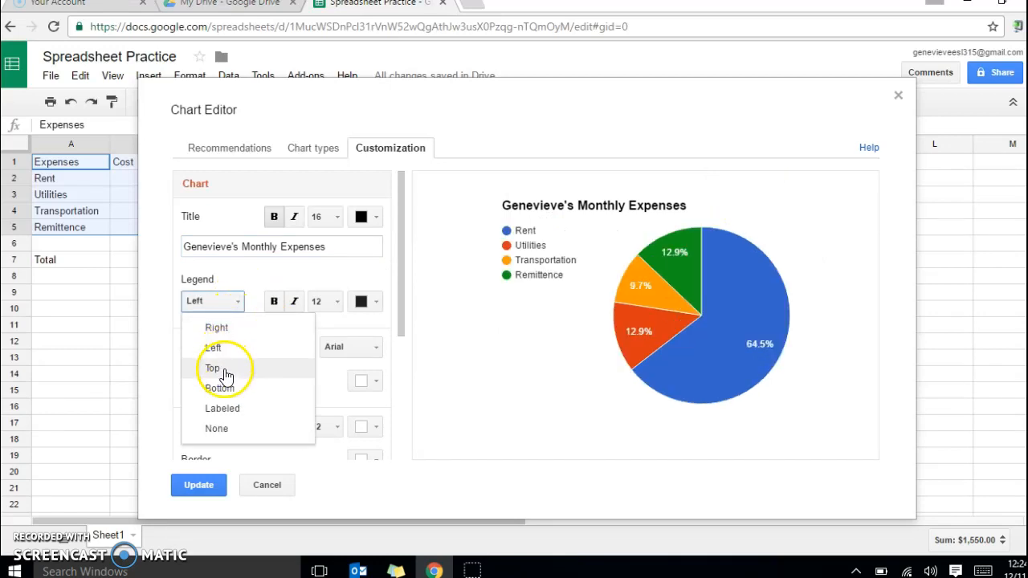
left_click(227, 367)
left_click(237, 303)
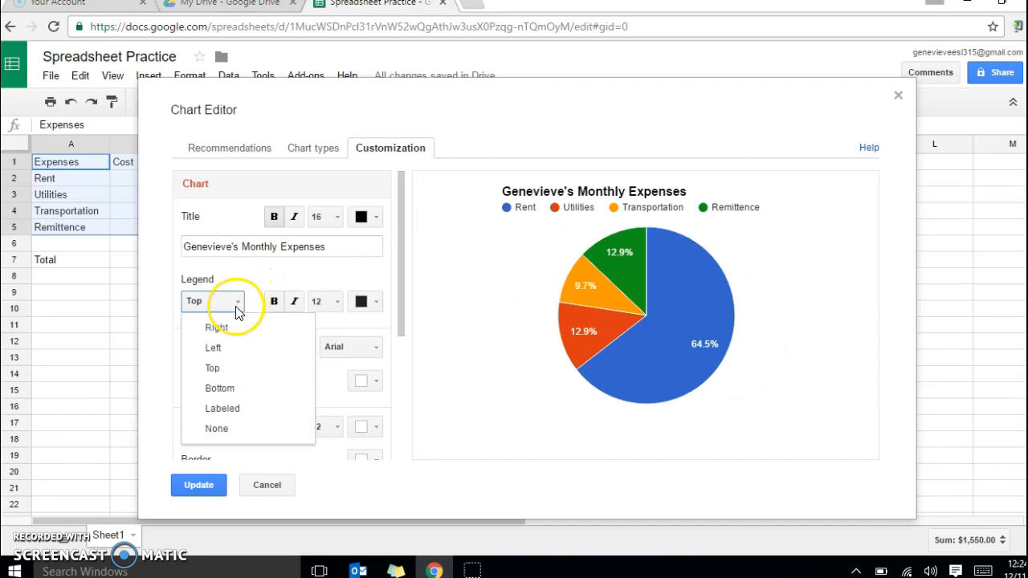
left_click(215, 389)
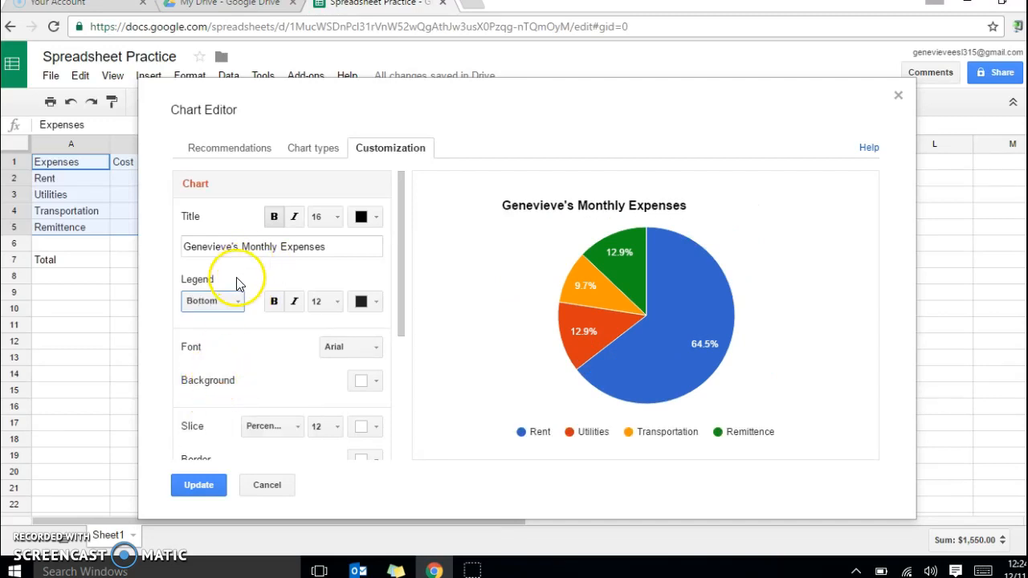
left_click(236, 309)
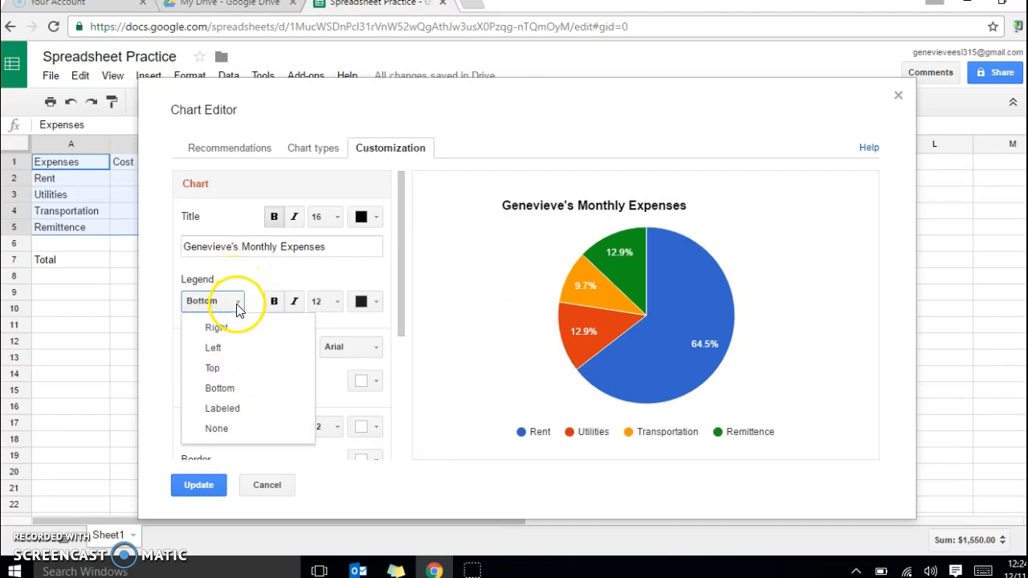
left_click(210, 409)
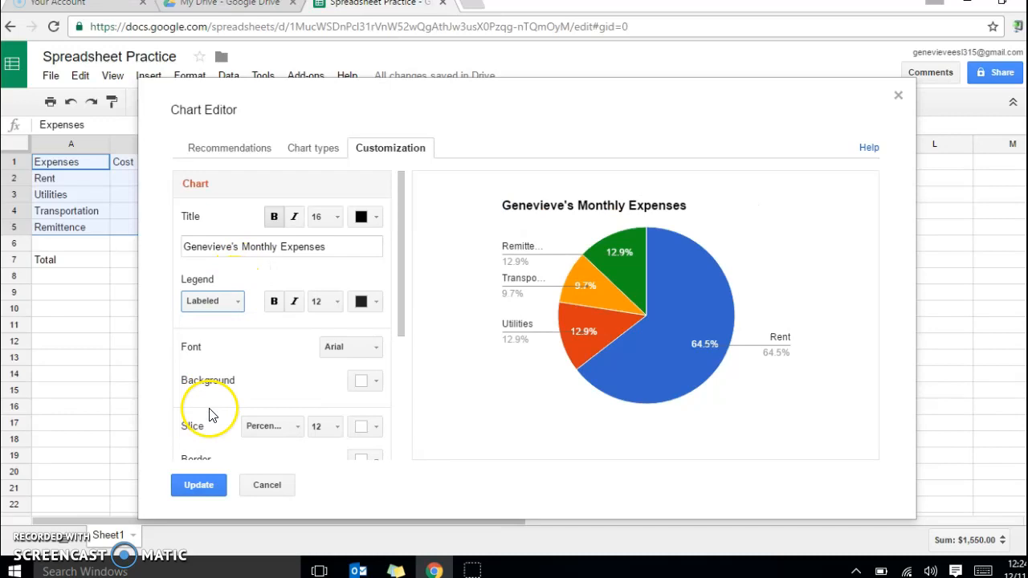
Step: Set the pie chart's legend position to Left
left_click(238, 301)
left_click(220, 352)
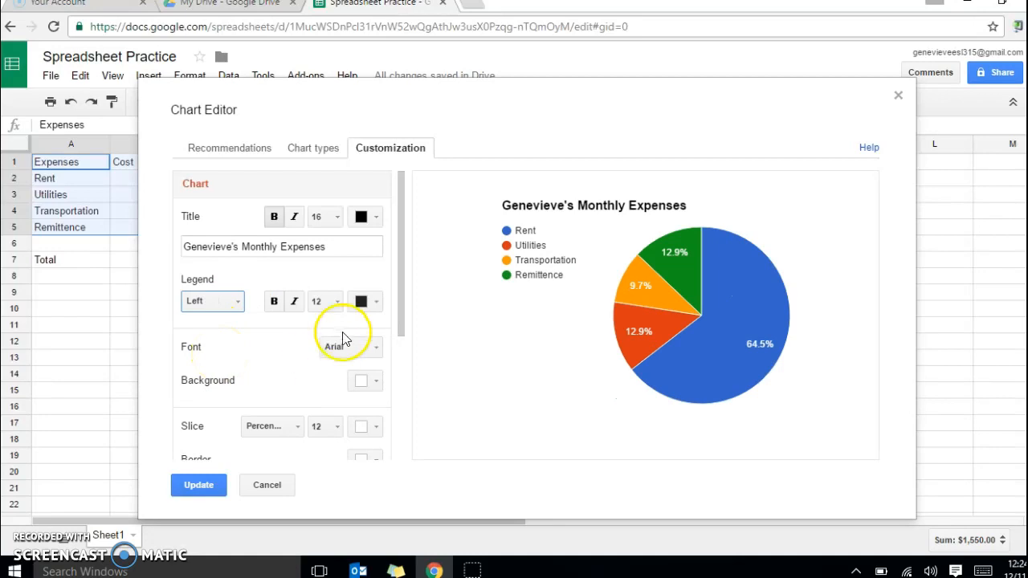
left_click_drag(402, 253, 390, 300)
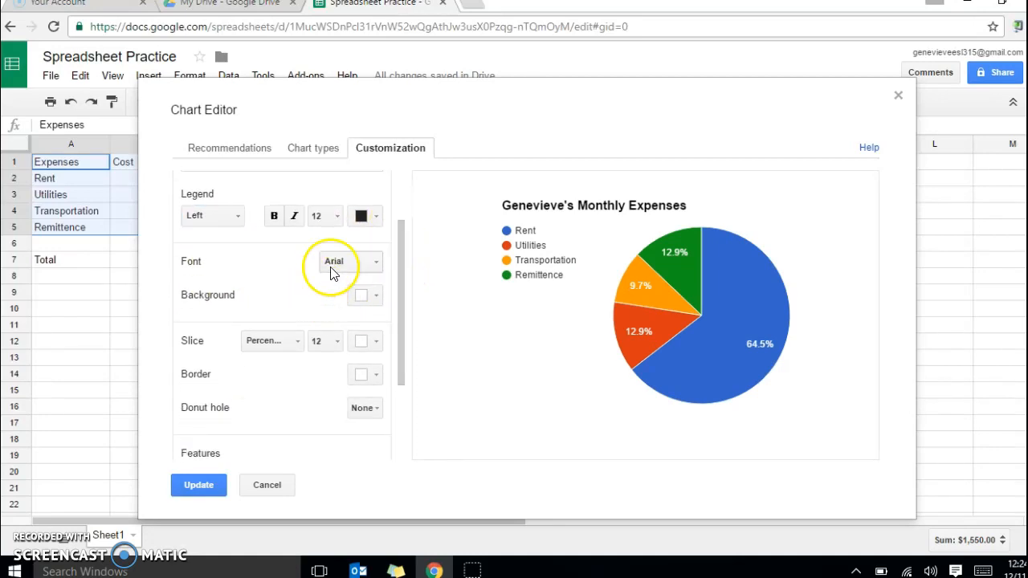
Step: Try the Narrow font on the chart and settle on Comic Sans MS
left_click(373, 269)
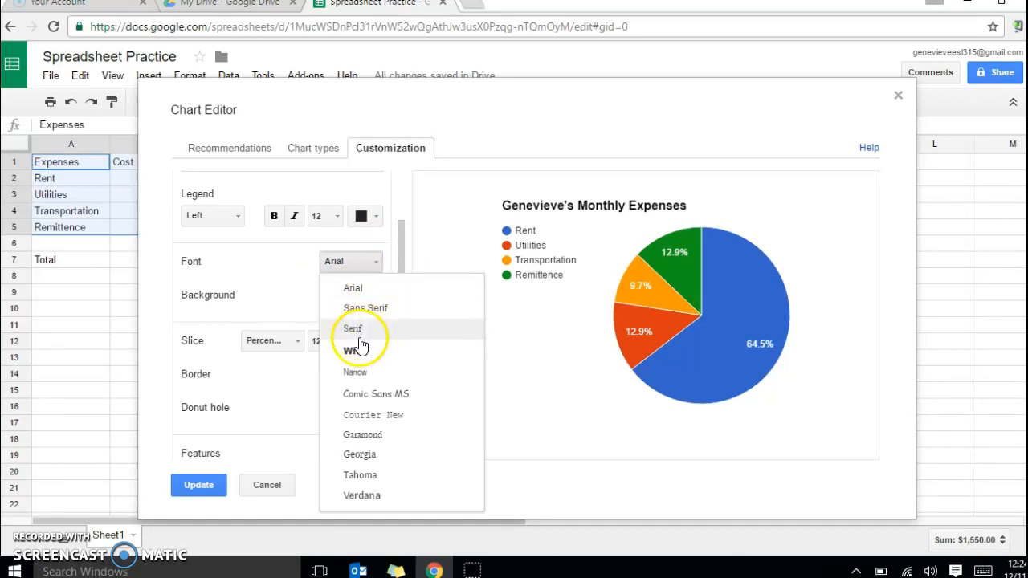
left_click(354, 373)
left_click(373, 265)
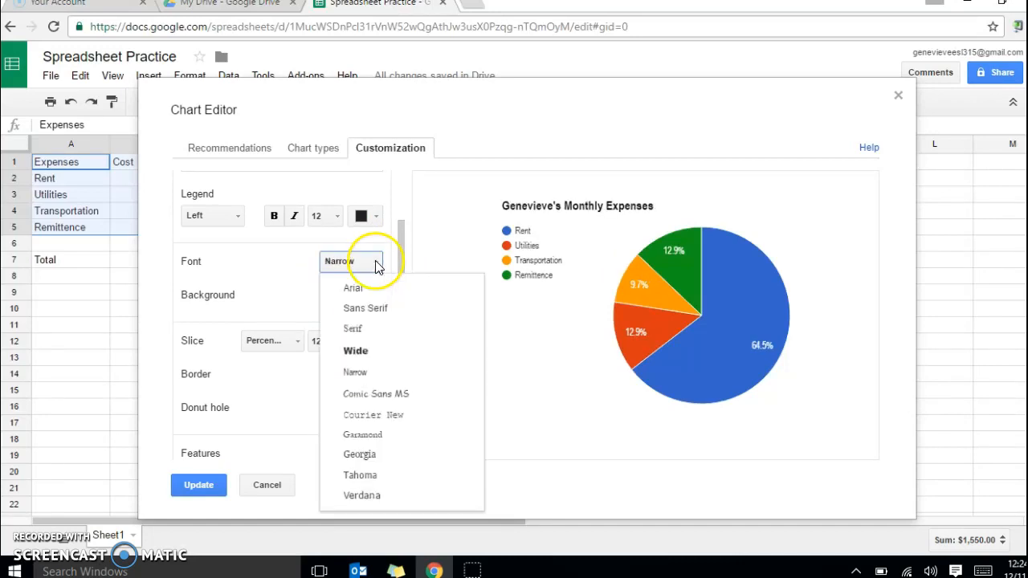
left_click(367, 395)
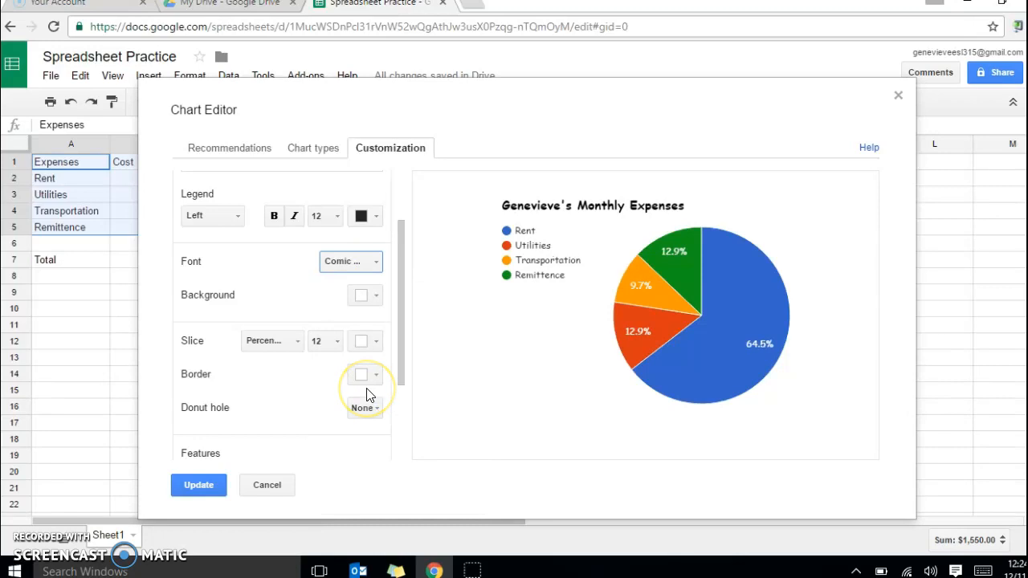
Step: Try a purple chart background and replace it with light gray
left_click(376, 297)
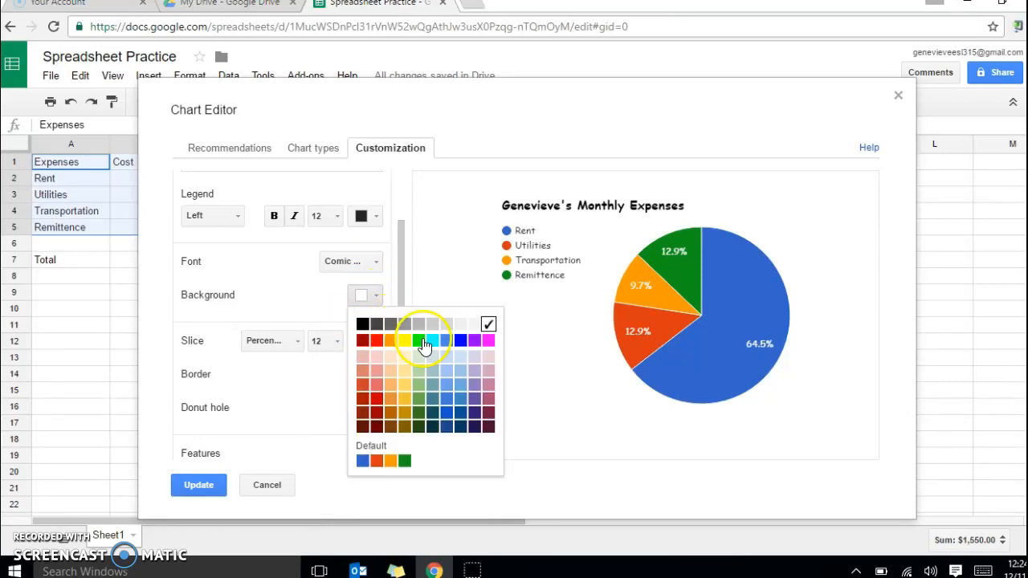
left_click(476, 342)
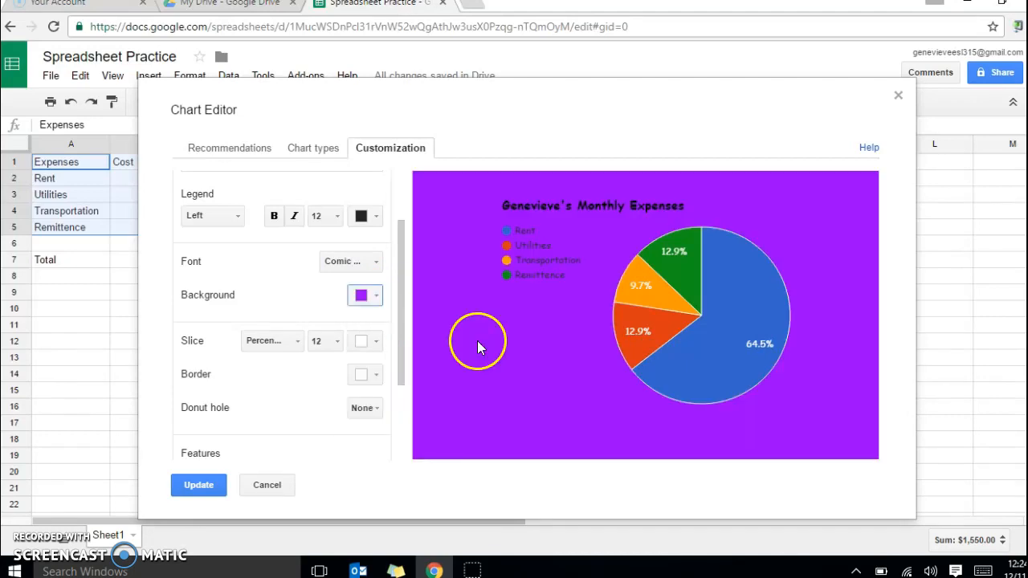
left_click(375, 296)
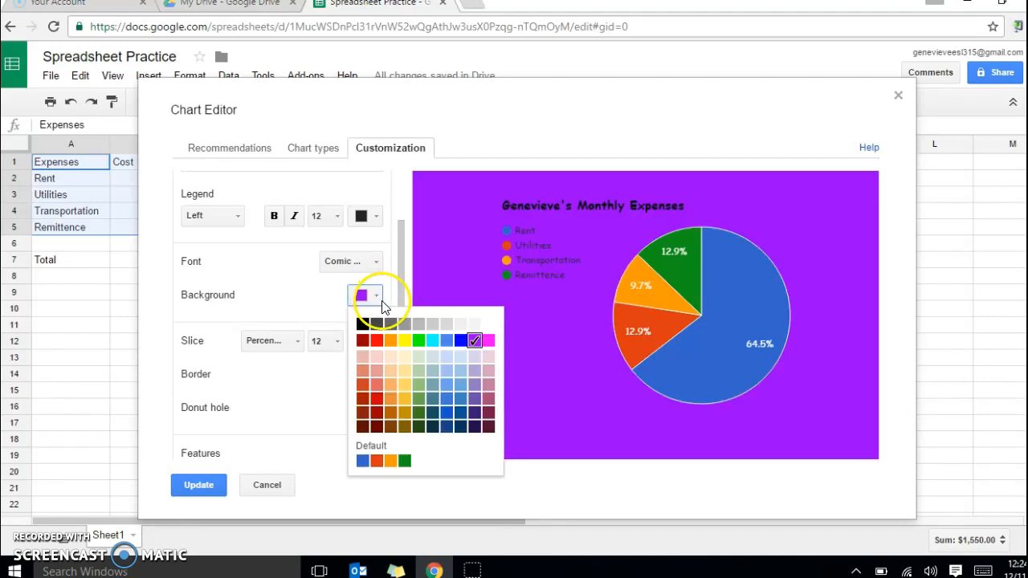
left_click(459, 326)
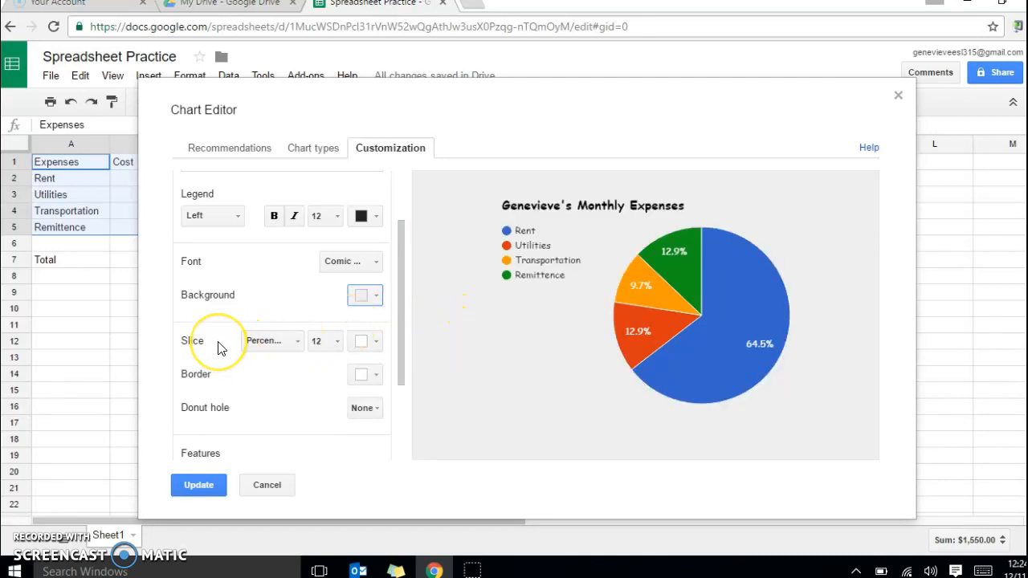
Step: Try Value and Label as the pie slice text, and return the setting to Percentage
mouse_move(678, 359)
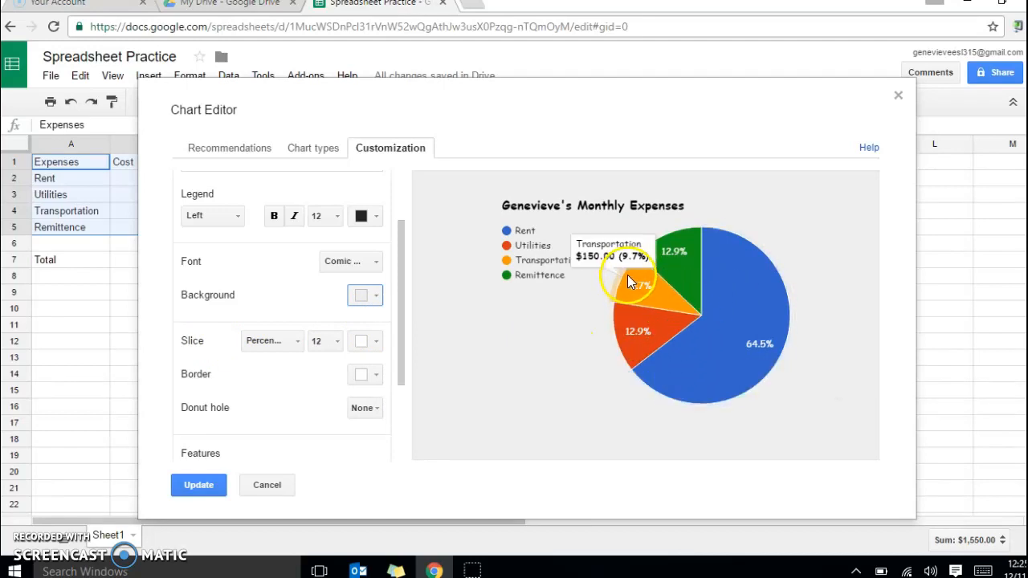
left_click(295, 343)
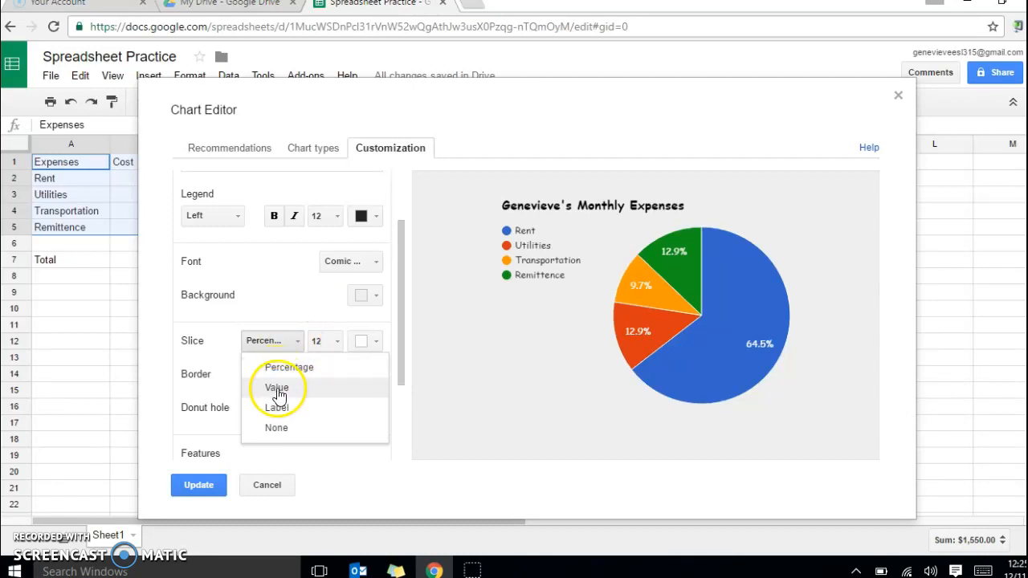
left_click(277, 389)
left_click(287, 341)
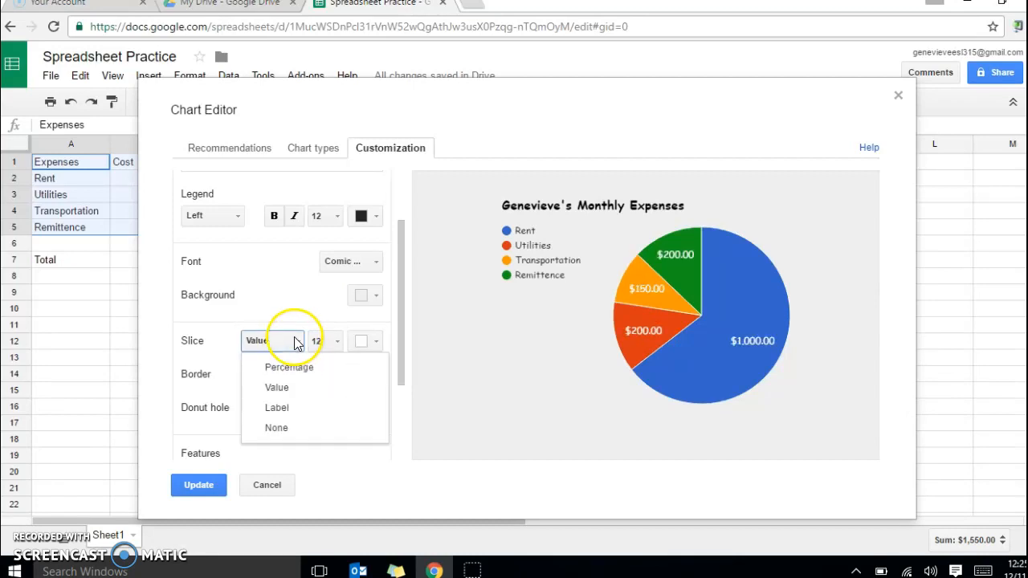
left_click(287, 411)
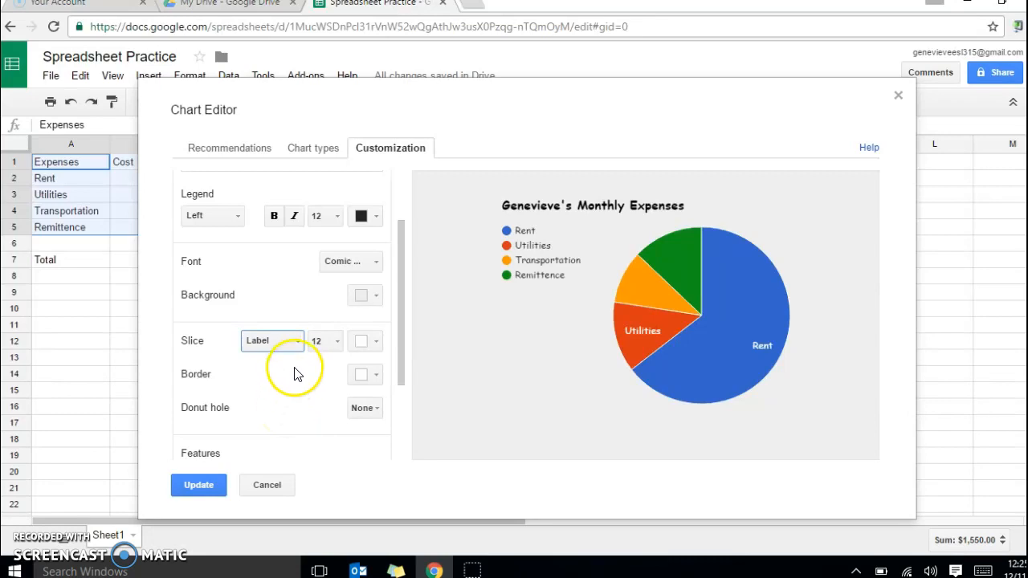
left_click(295, 345)
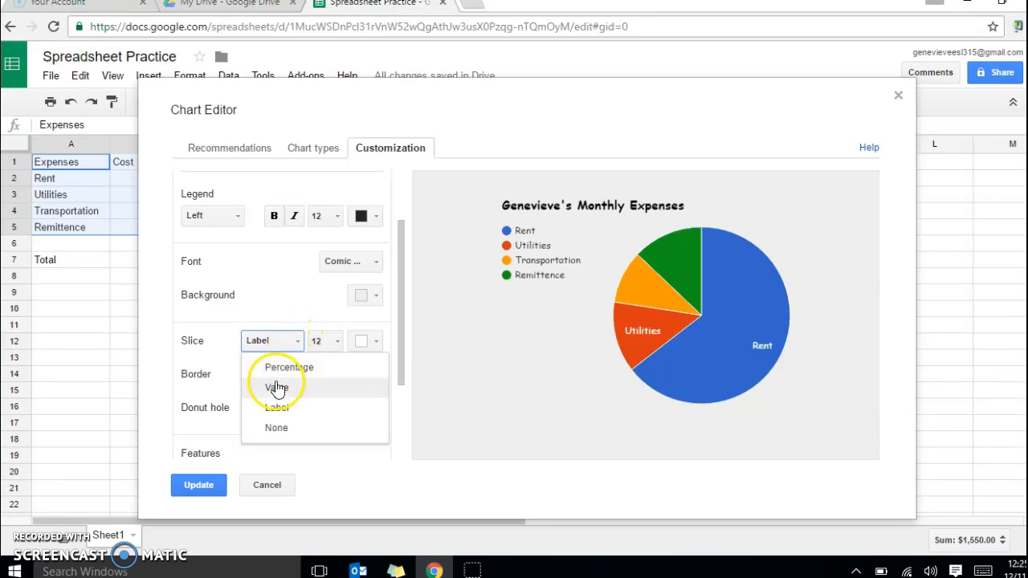
left_click(283, 368)
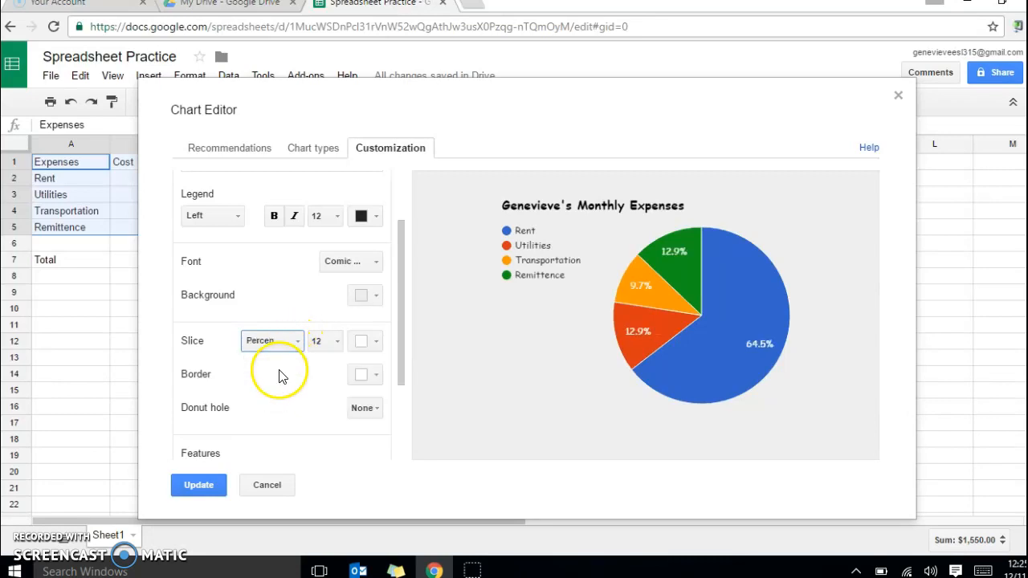
Step: Try a slice text size of 11 and return it to 12
left_click(337, 345)
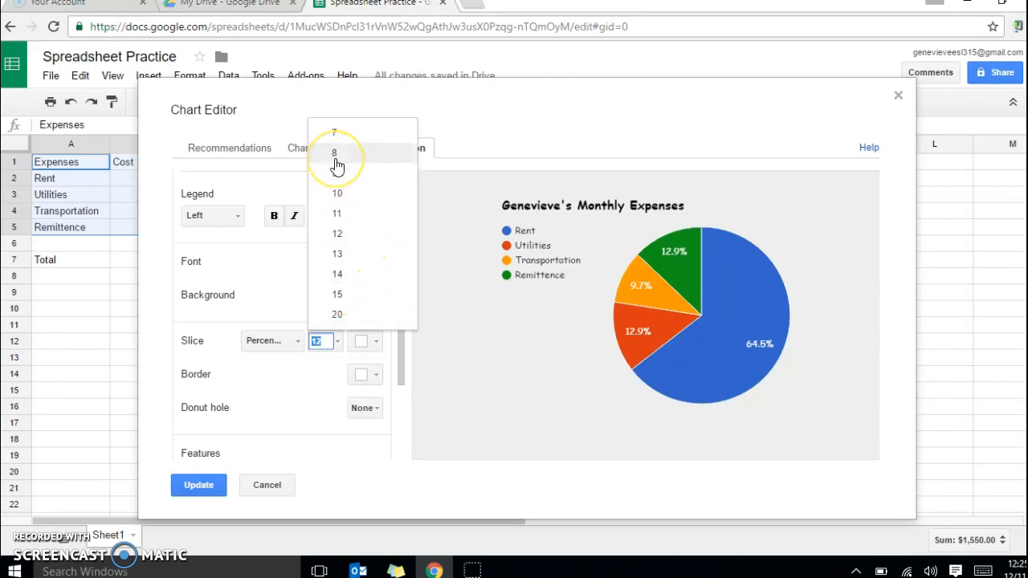
left_click(337, 214)
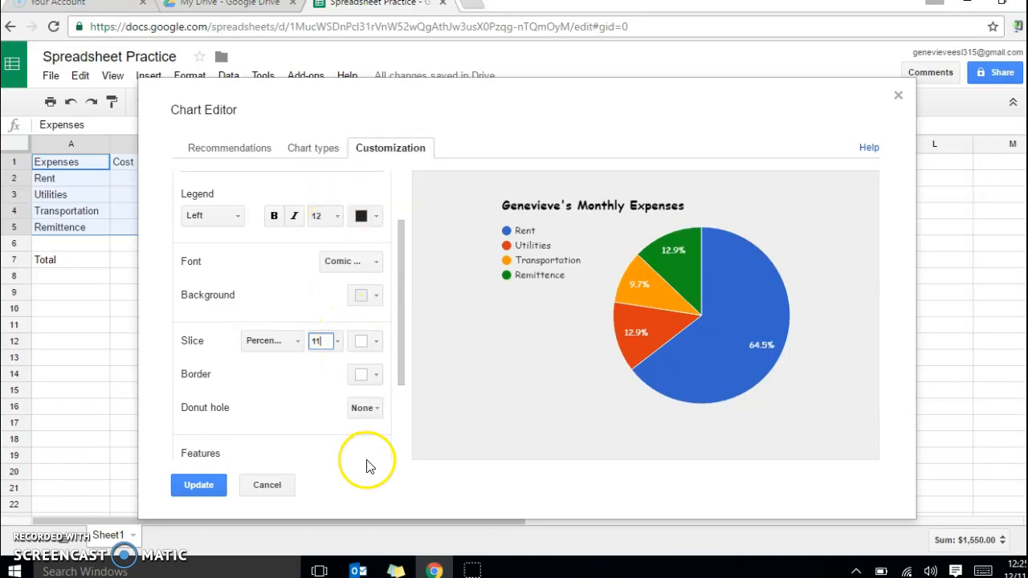
left_click(332, 342)
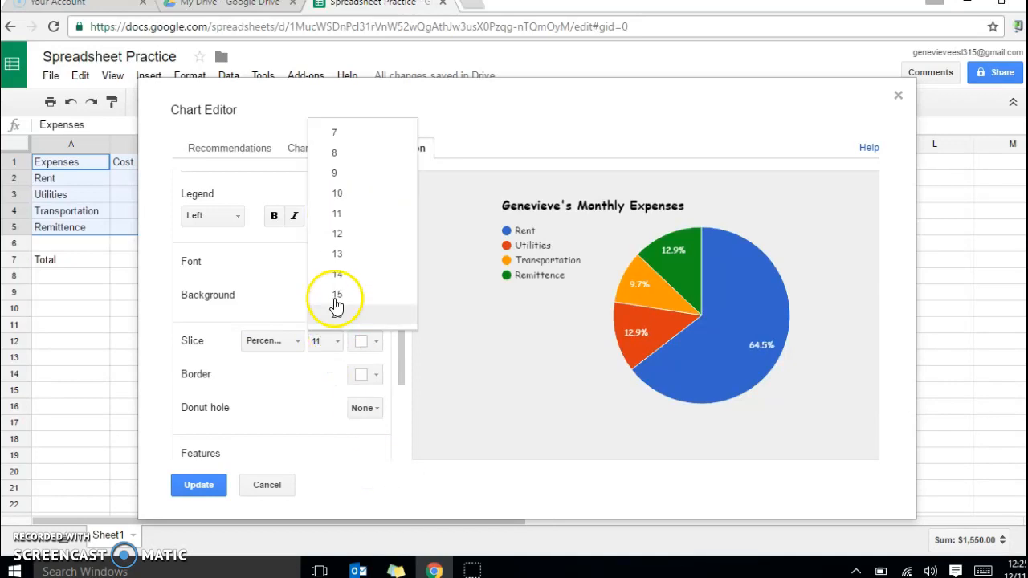
left_click(344, 233)
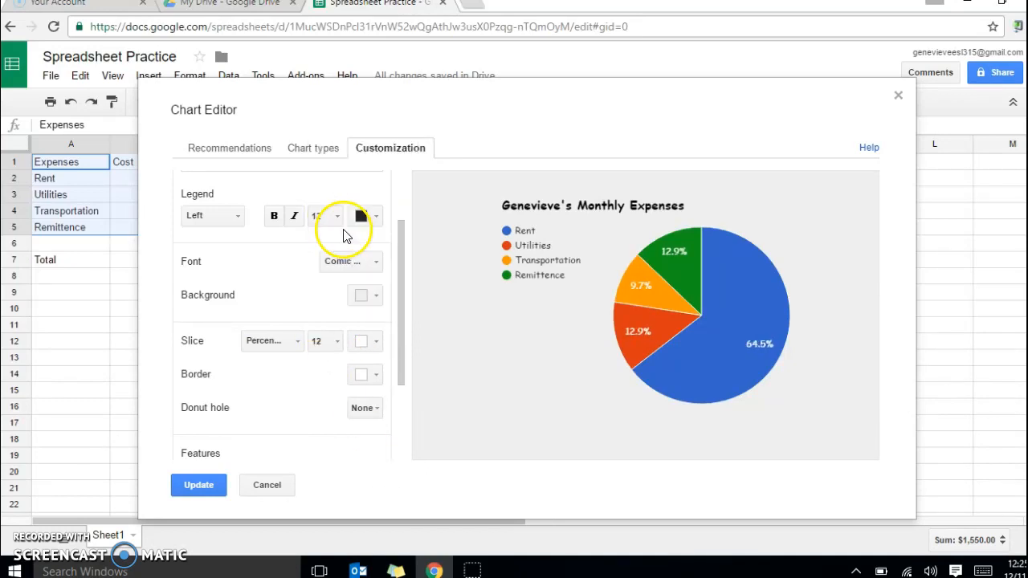
Step: Set the slice text color to black and the slice border to red after trying yellow for the border
left_click(375, 343)
left_click(362, 369)
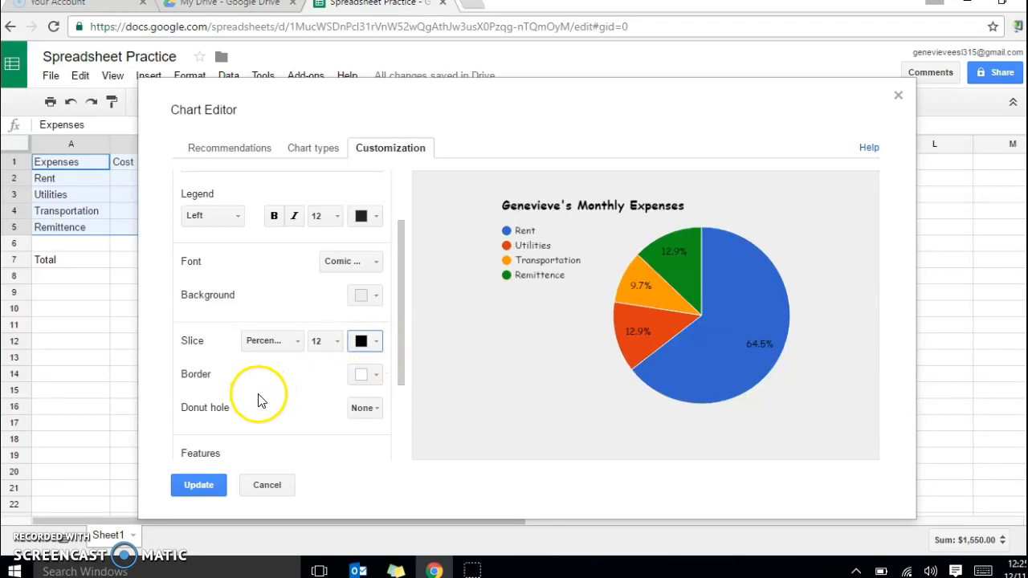
left_click_drag(397, 293, 415, 375)
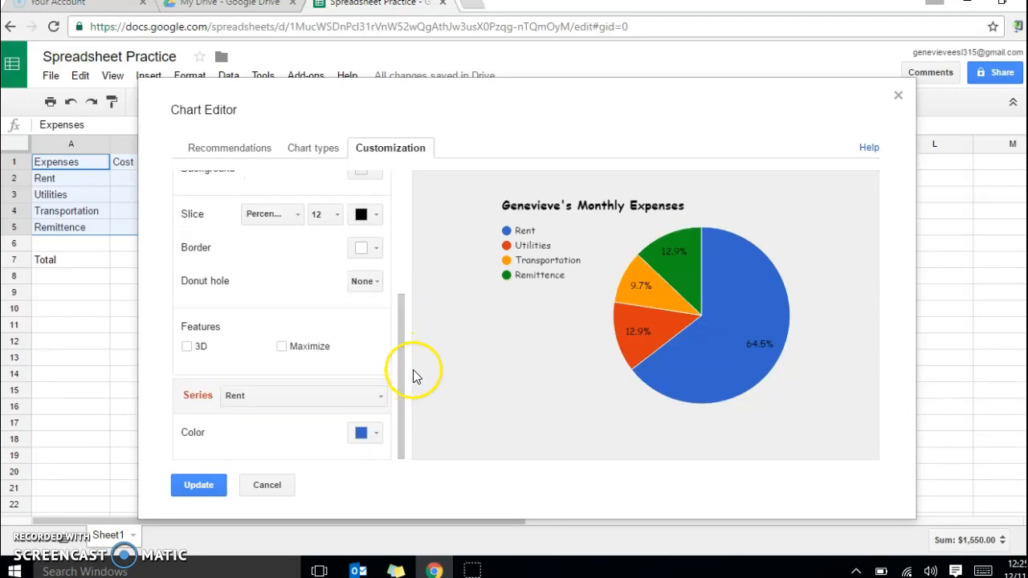
left_click(377, 252)
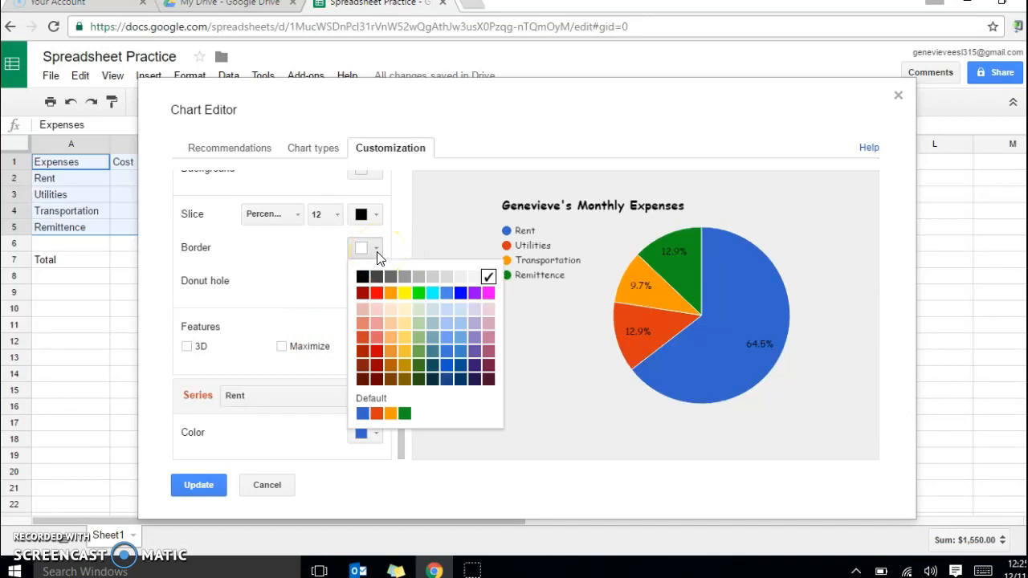
left_click(404, 293)
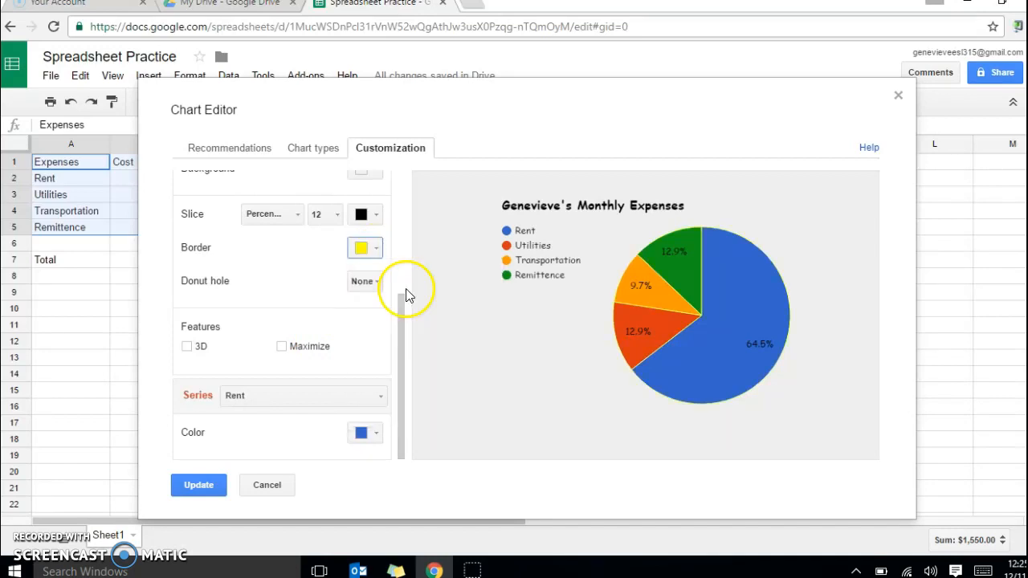
left_click(377, 248)
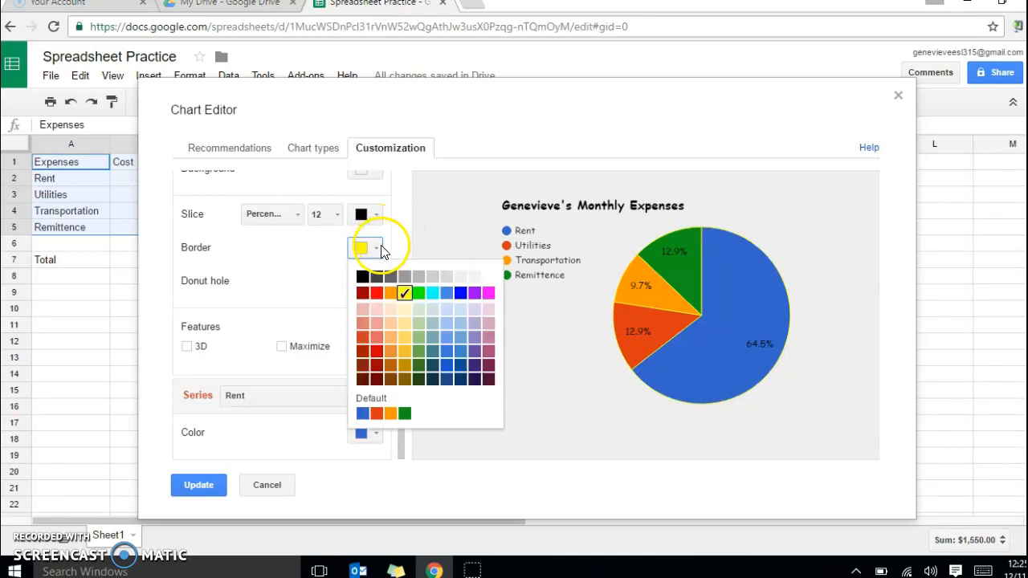
left_click(375, 293)
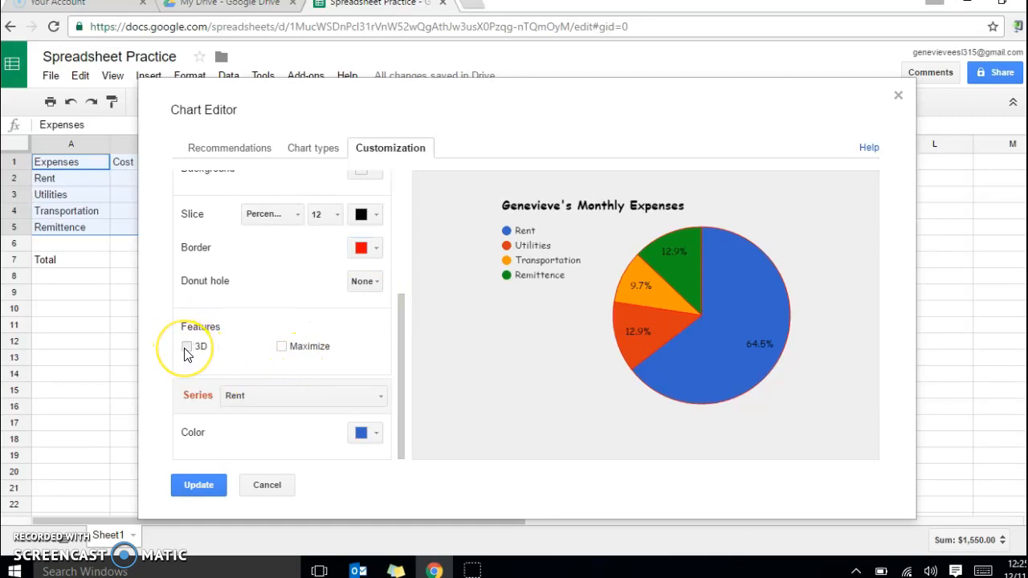
Step: Try the 3D and Maximize features on the pie chart, turning each off again
left_click(187, 347)
left_click(186, 347)
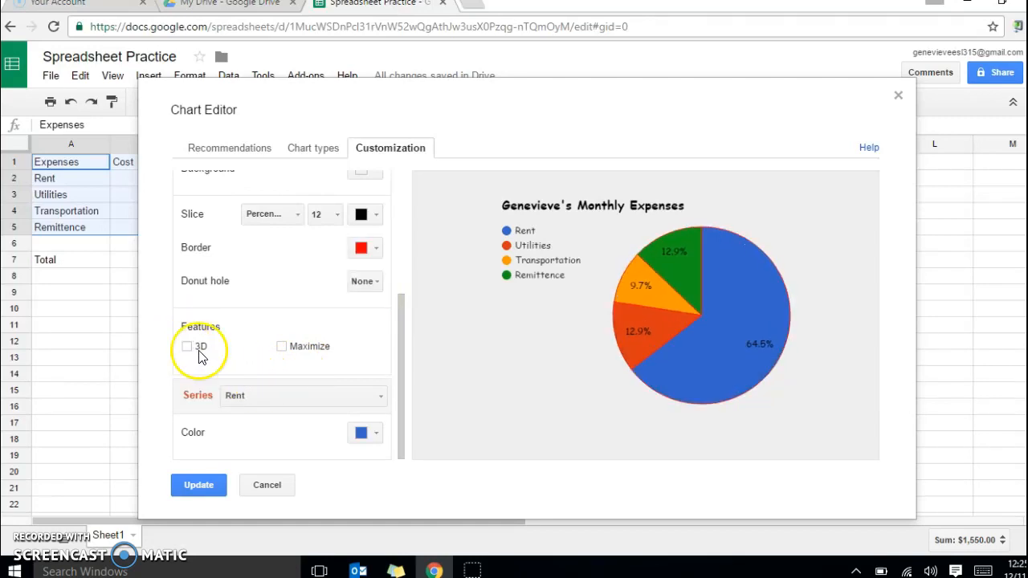
left_click(281, 346)
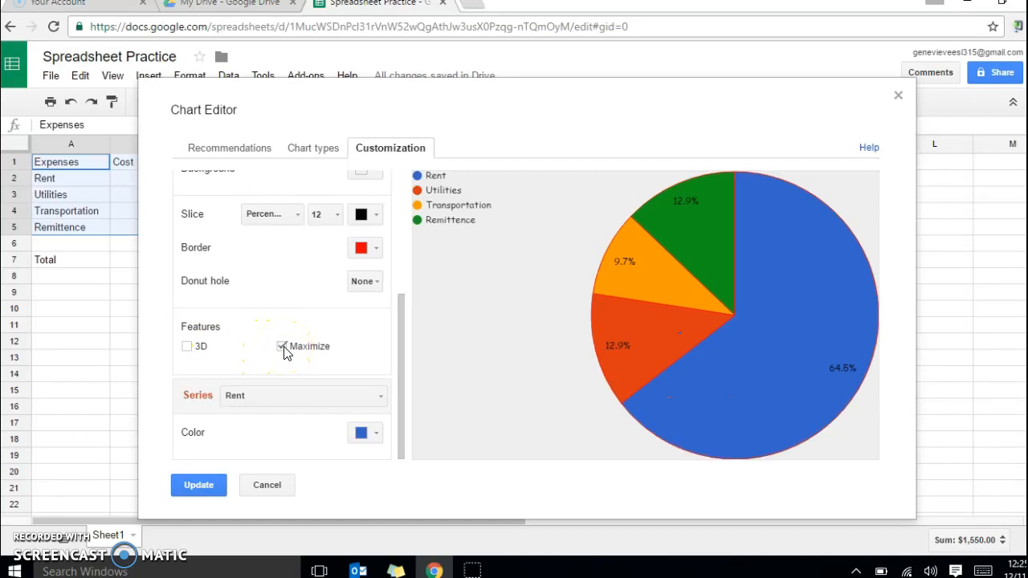
left_click(282, 346)
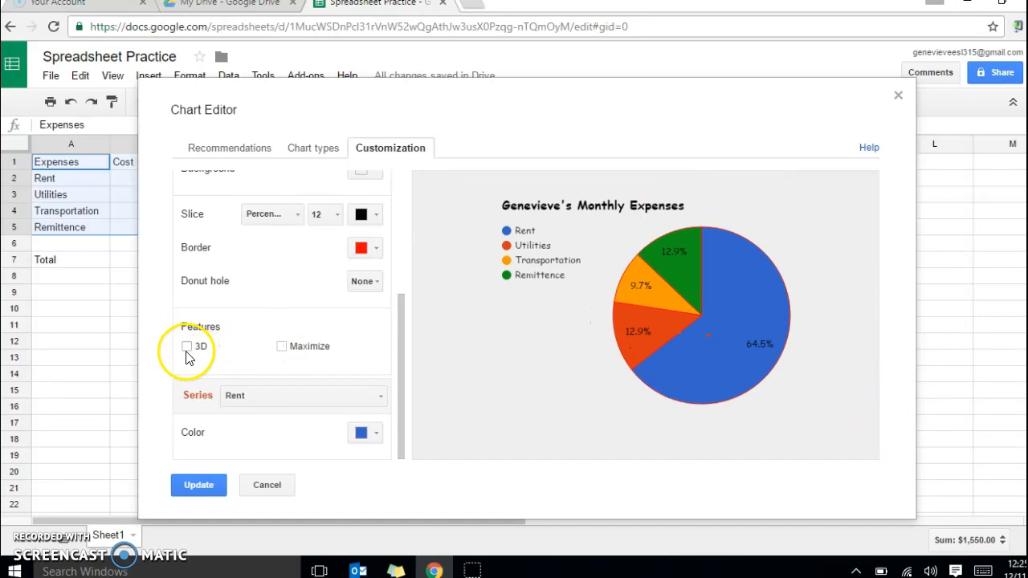
Step: Turn on the 3D feature for the pie chart
left_click(187, 346)
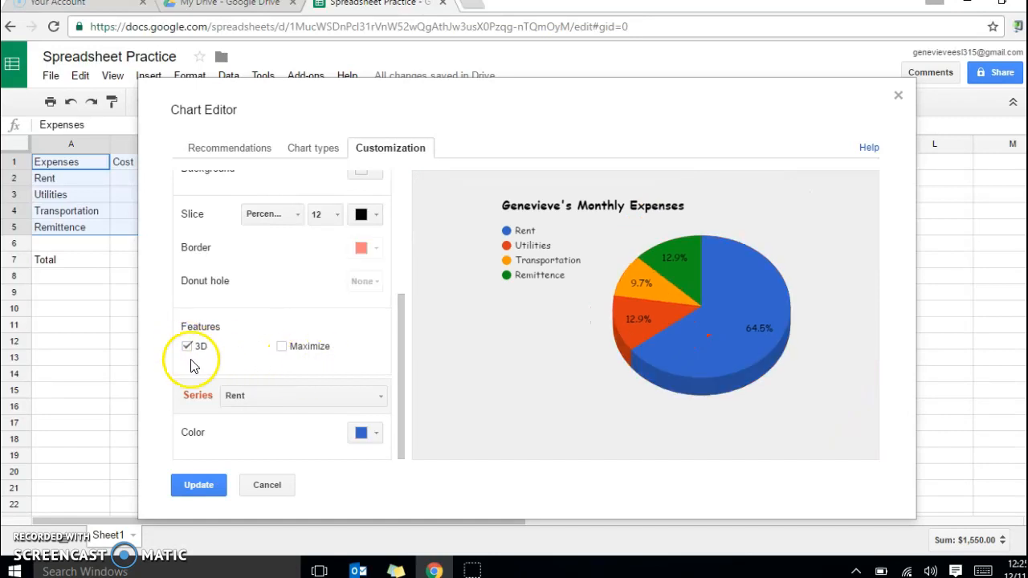
left_click(187, 346)
left_click(189, 348)
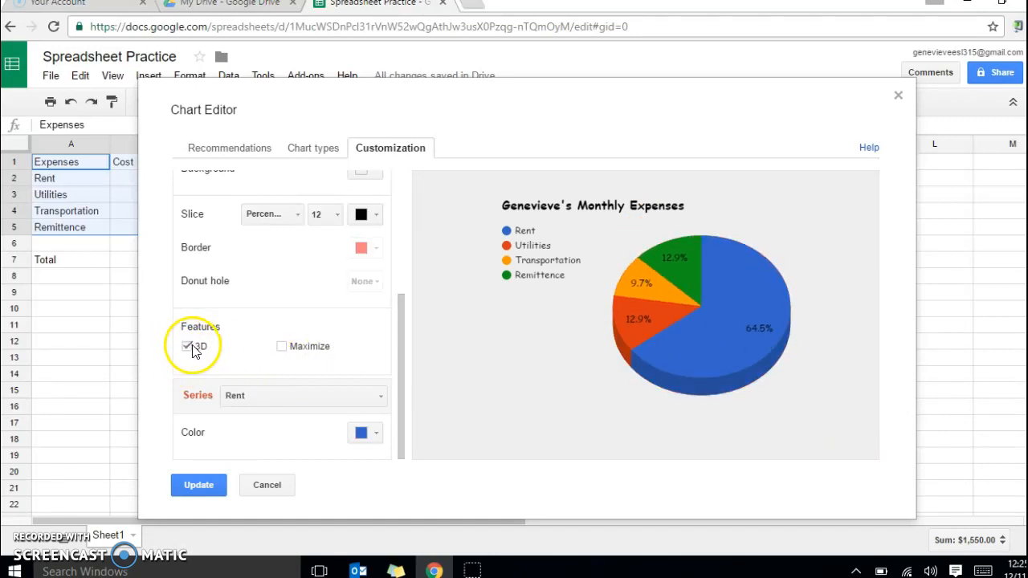
Step: Select the Rent series and change its slice color to red
left_click_drag(406, 315, 404, 356)
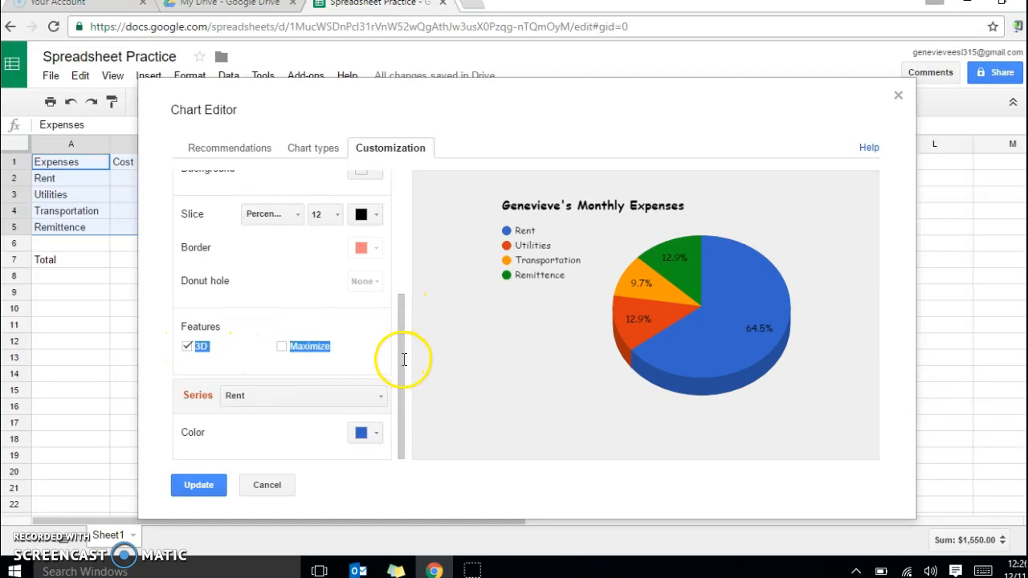
left_click(349, 394)
left_click(348, 393)
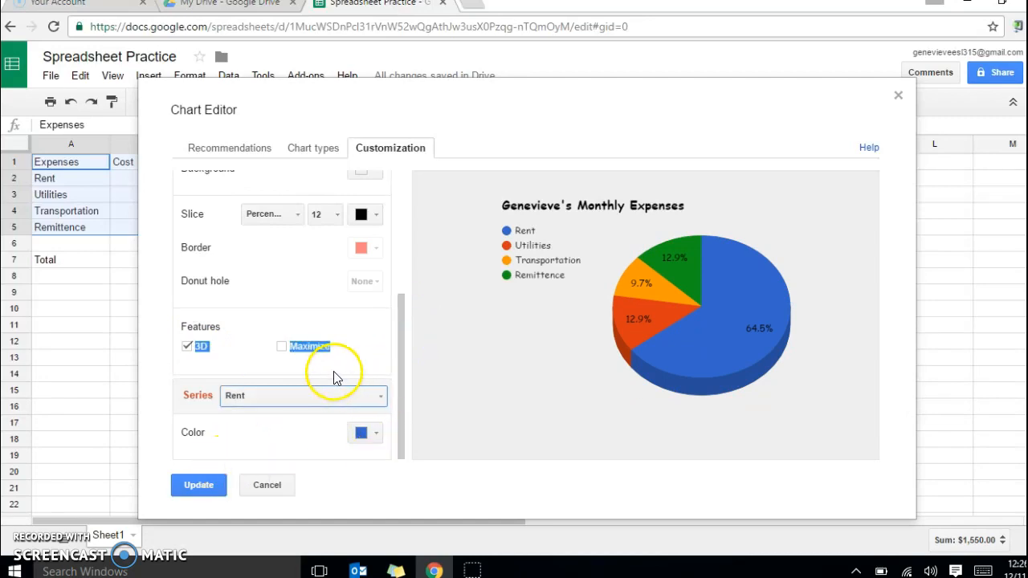
left_click(340, 380)
left_click(374, 407)
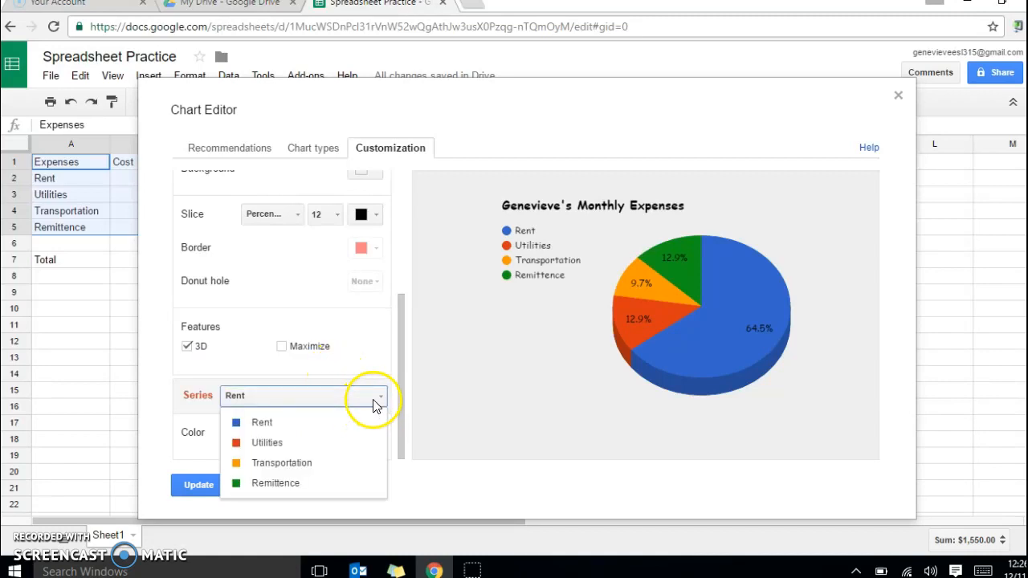
left_click(367, 421)
left_click(369, 433)
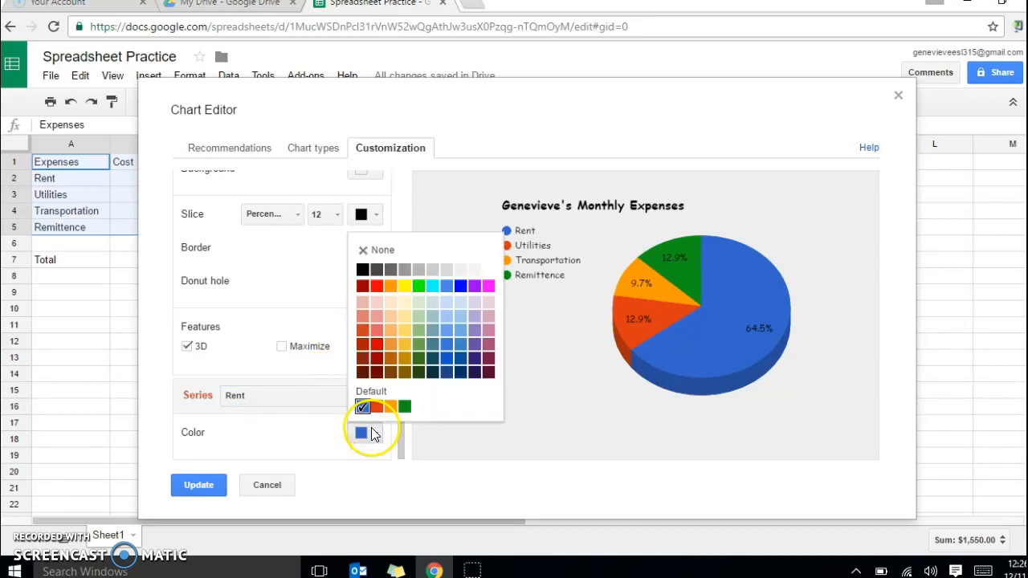
left_click(377, 345)
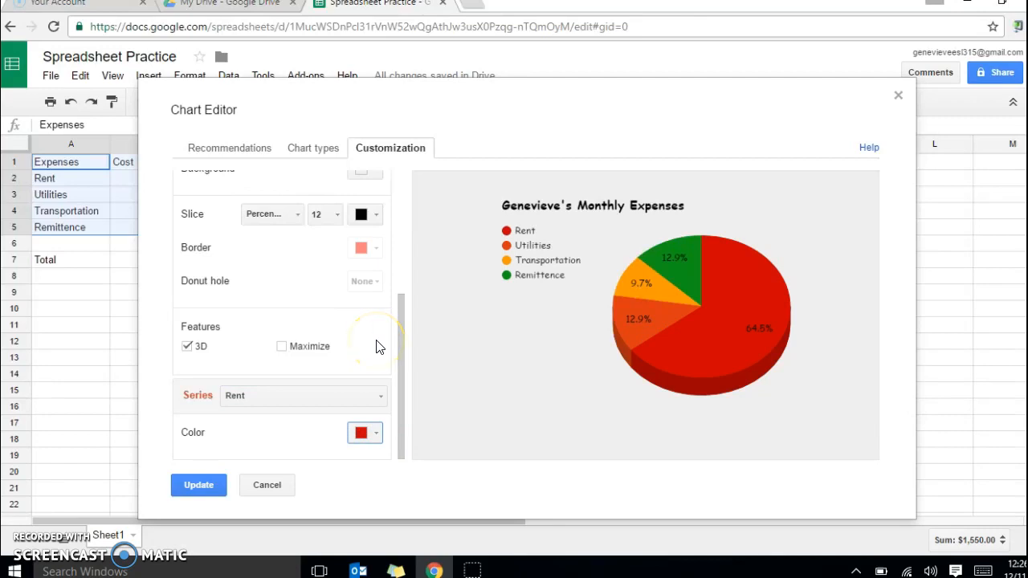
Step: Change the Utilities series color to blue and apply the customization to the chart in the sheet
left_click(258, 398)
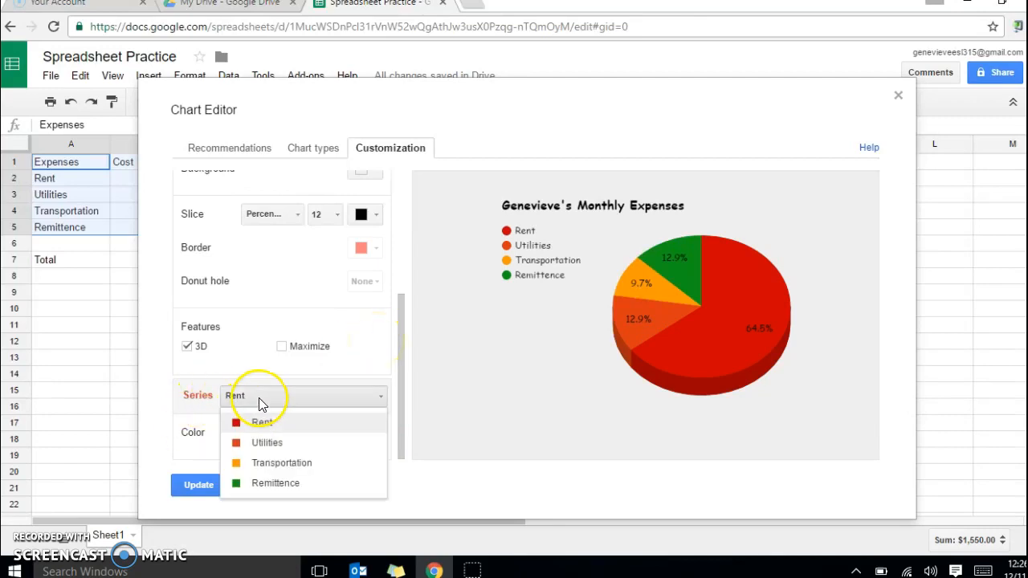
left_click(266, 442)
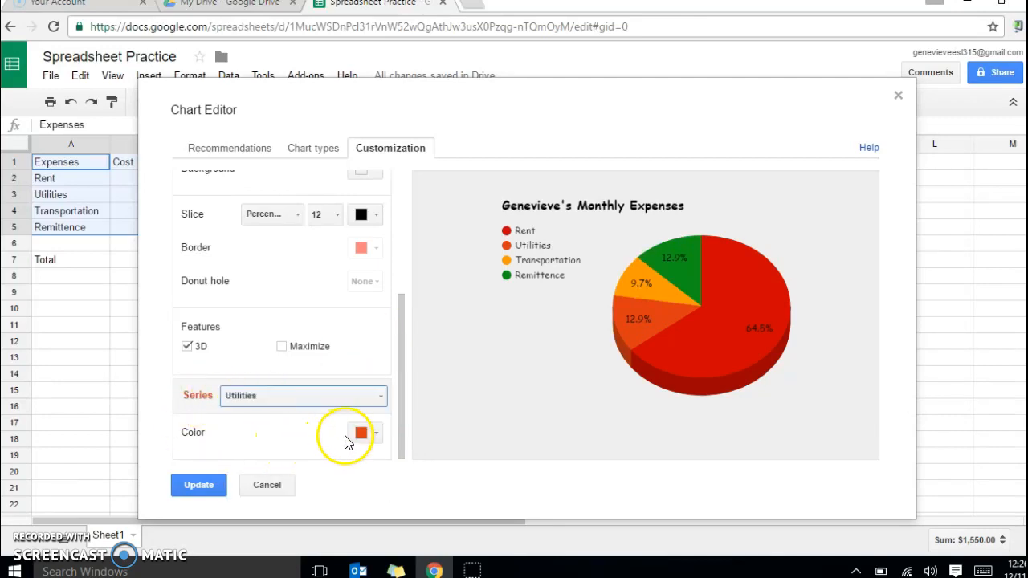
left_click(374, 436)
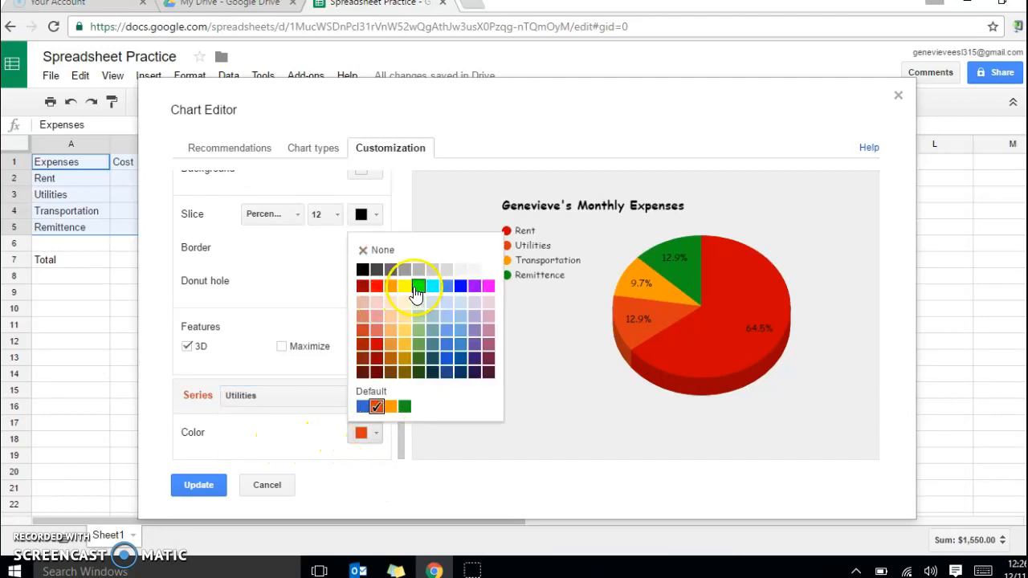
left_click(461, 287)
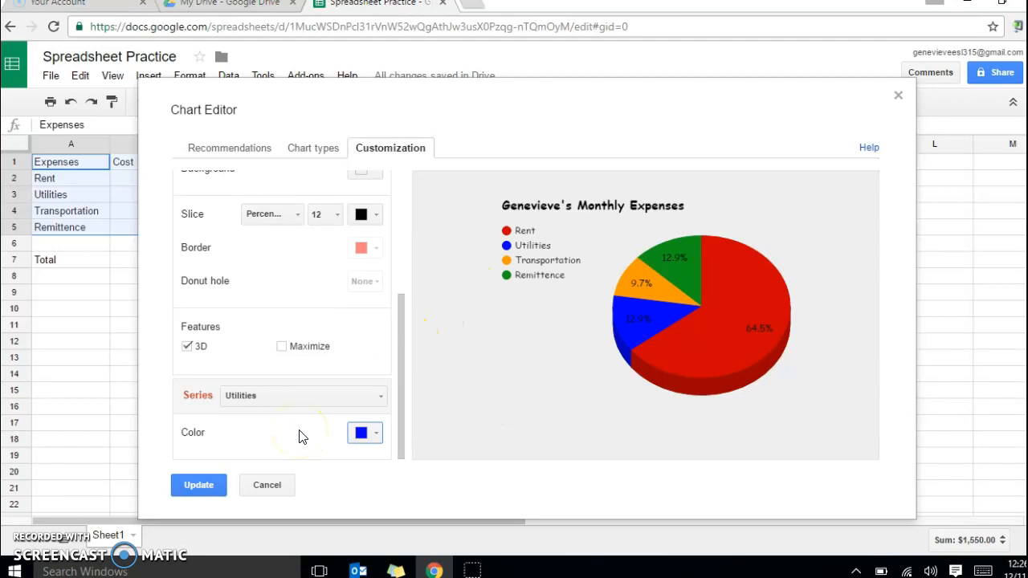
left_click_drag(400, 295, 403, 340)
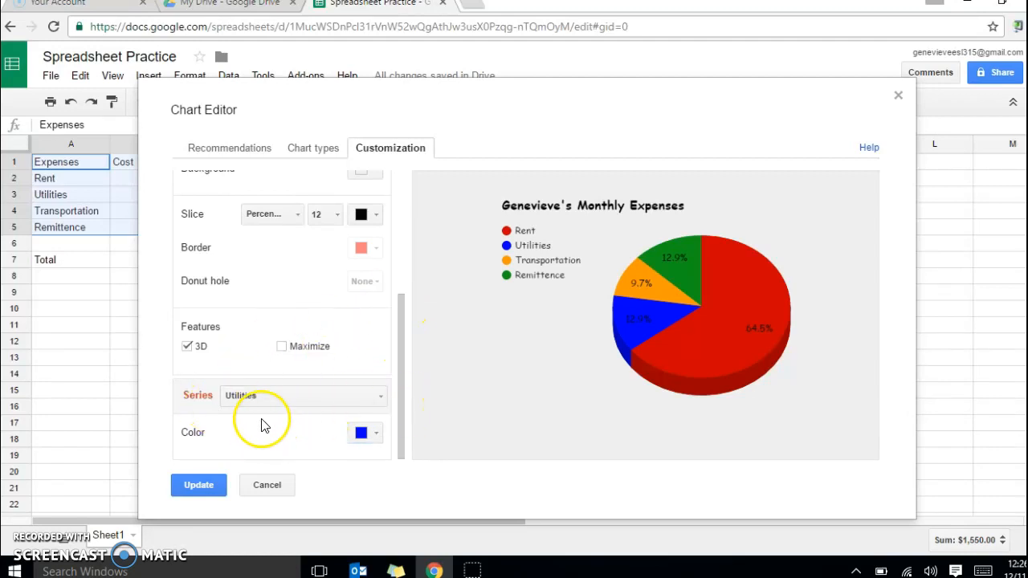
left_click(196, 488)
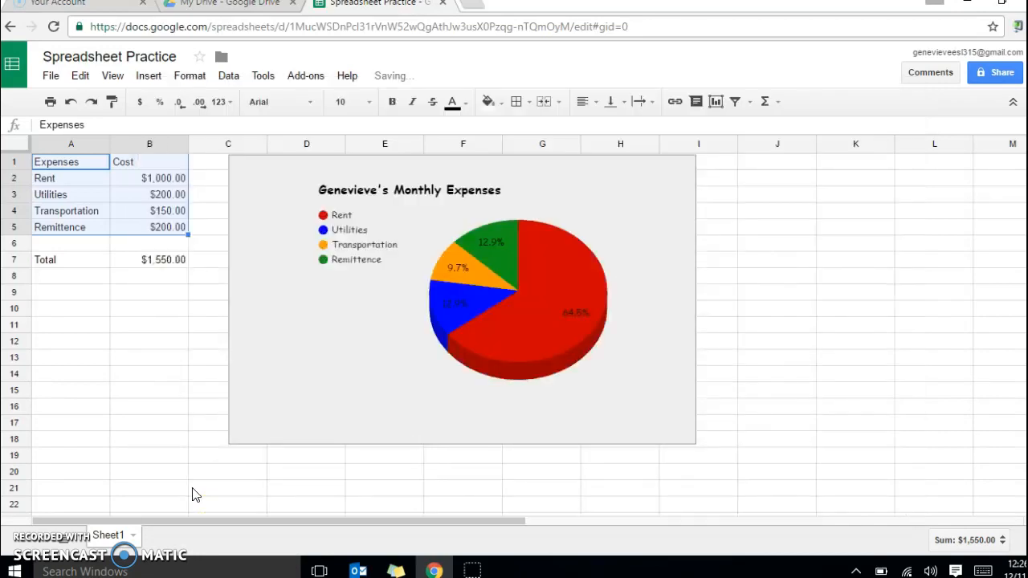